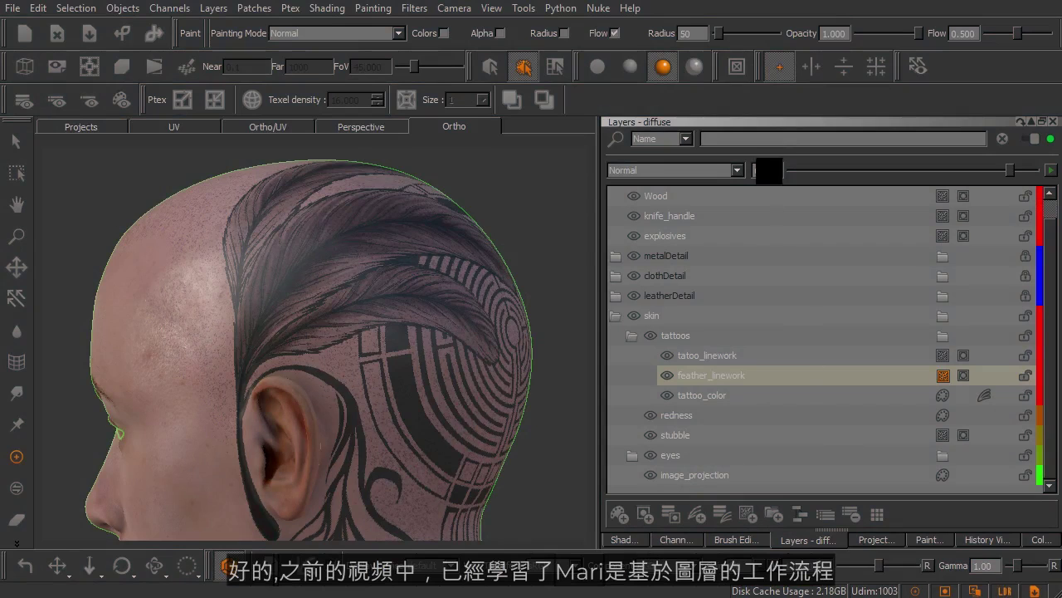
Make the mask of the feather_linework layer in the tattoos group the active paint target.
left_click(740, 98)
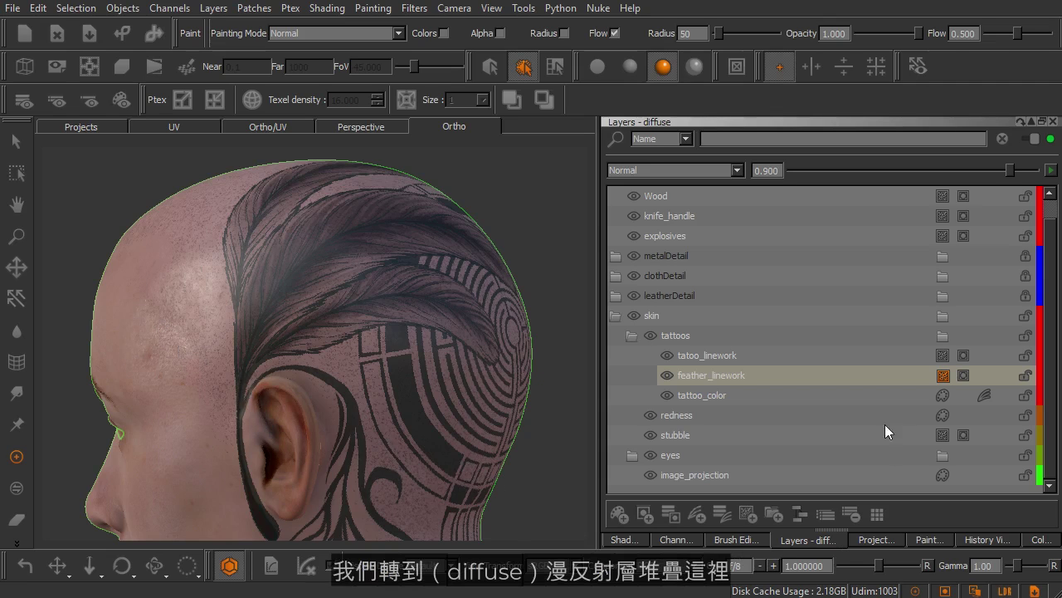
left_click(1048, 340)
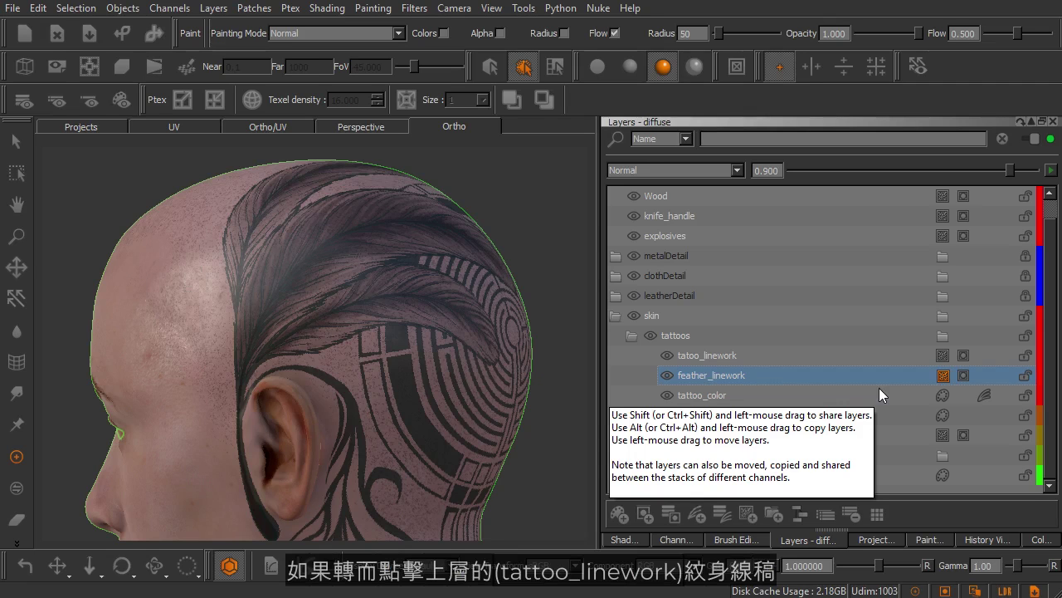
left_click(874, 363)
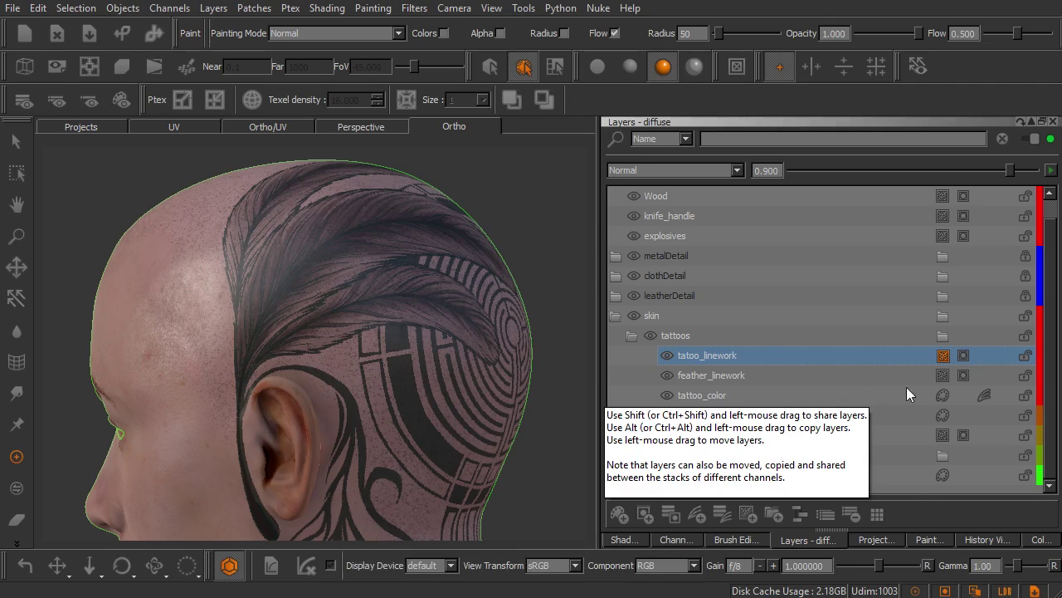
left_click(901, 378)
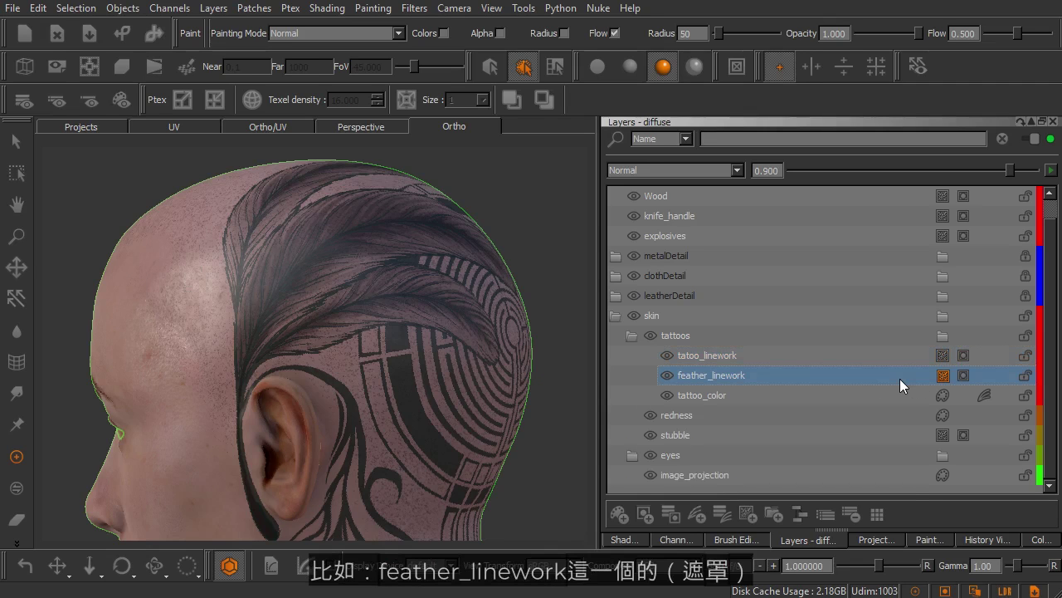
left_click(963, 377)
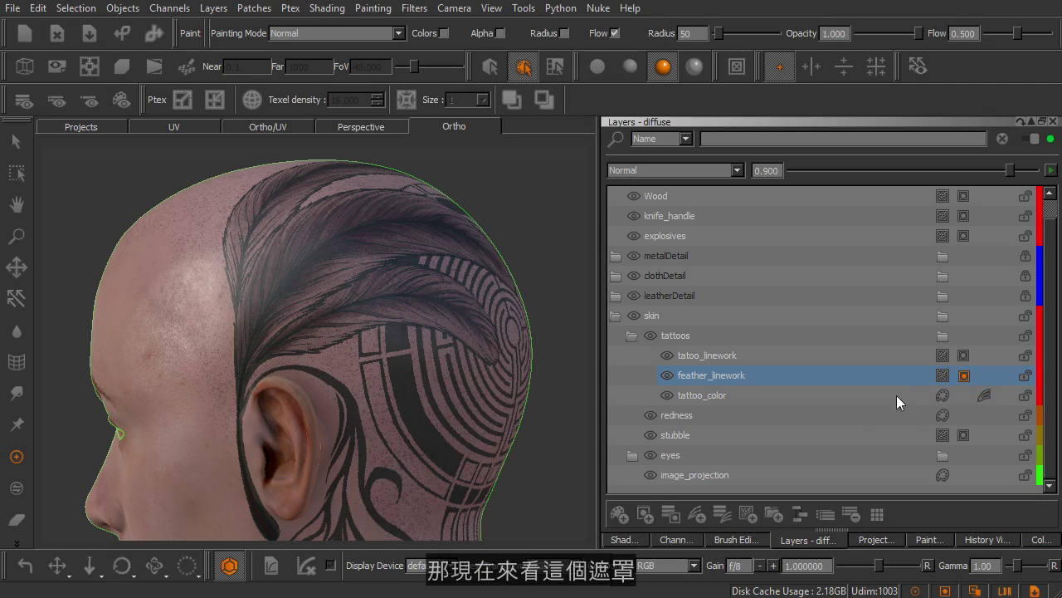
left_click(963, 376)
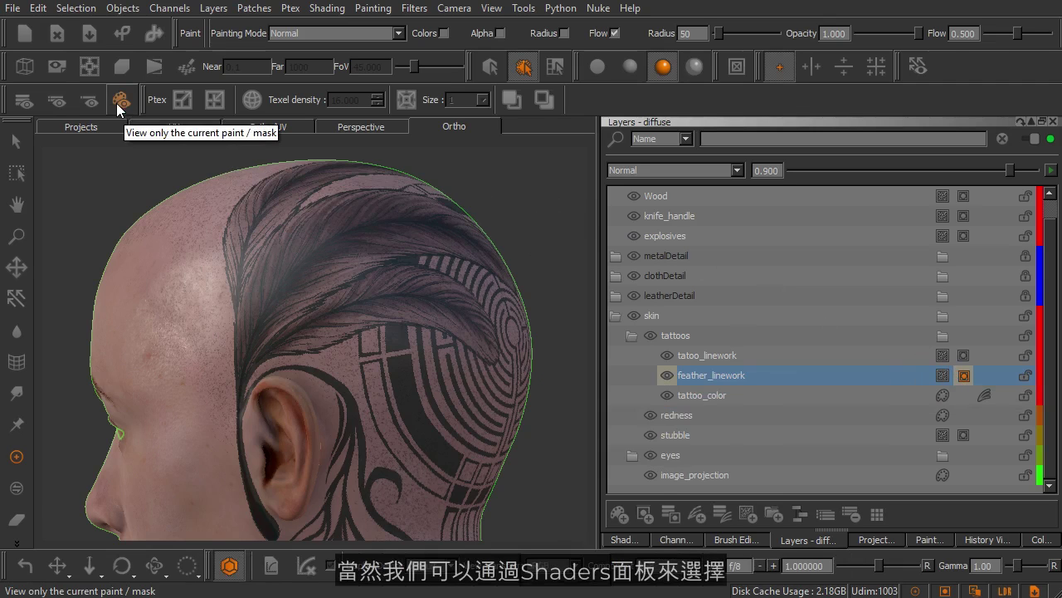
Switch the viewport to show only the current paint target, the feather_linework mask.
key("h")
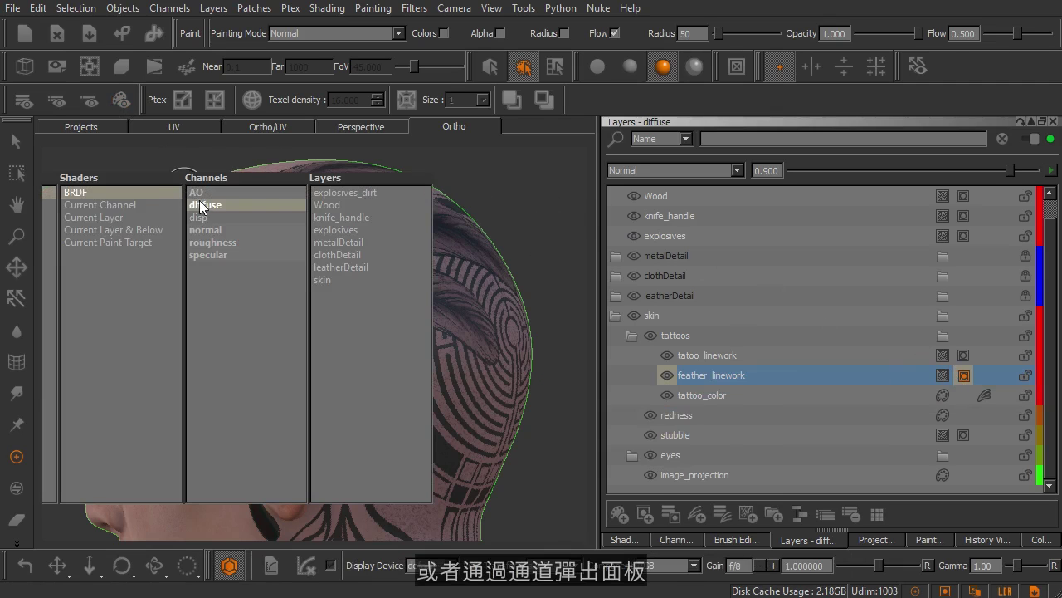
left_click(200, 206)
key("l")
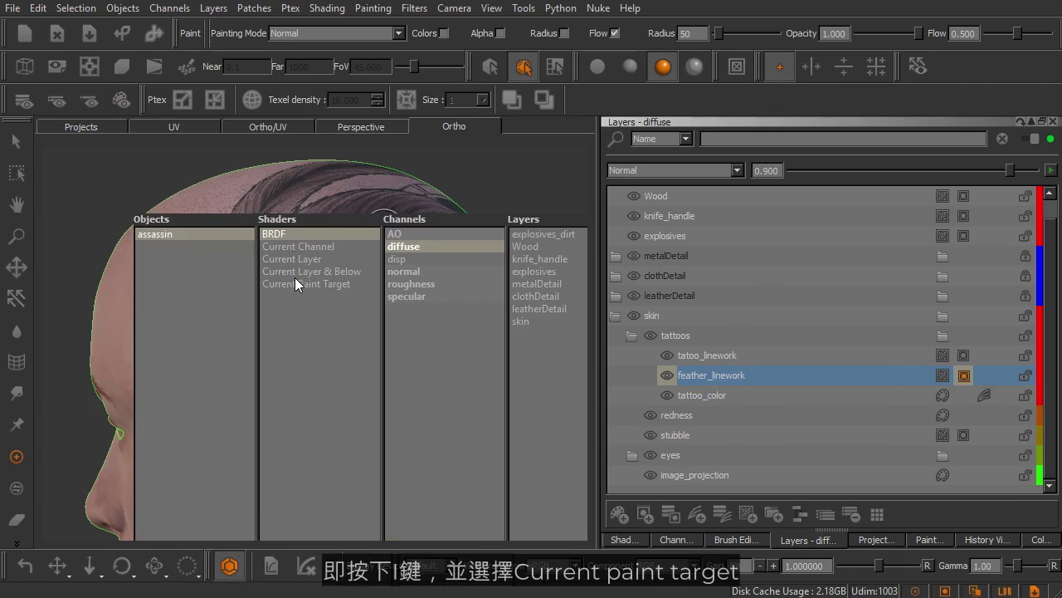
left_click(295, 284)
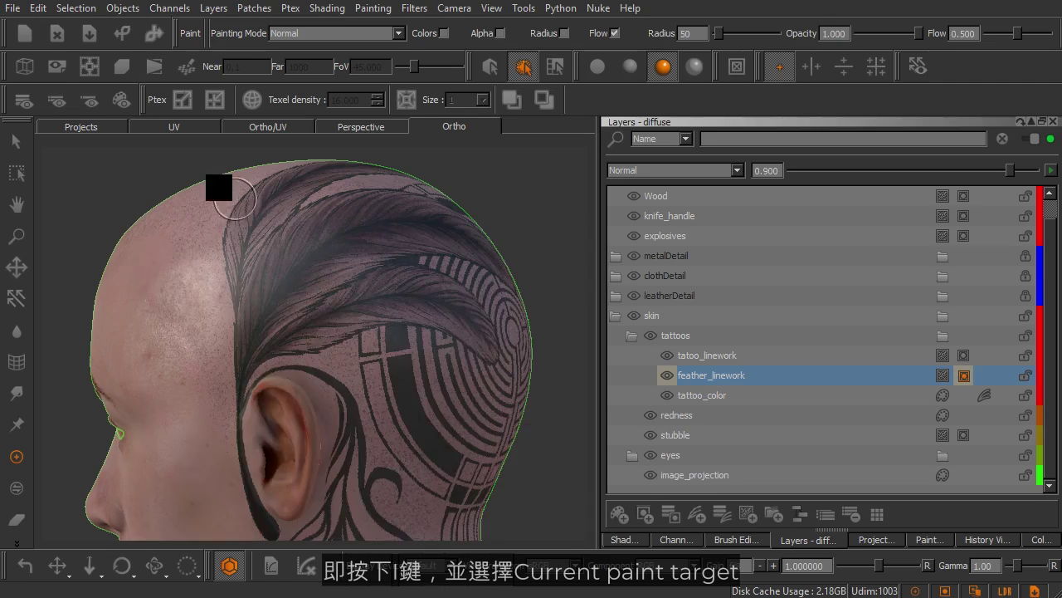
left_click(124, 105)
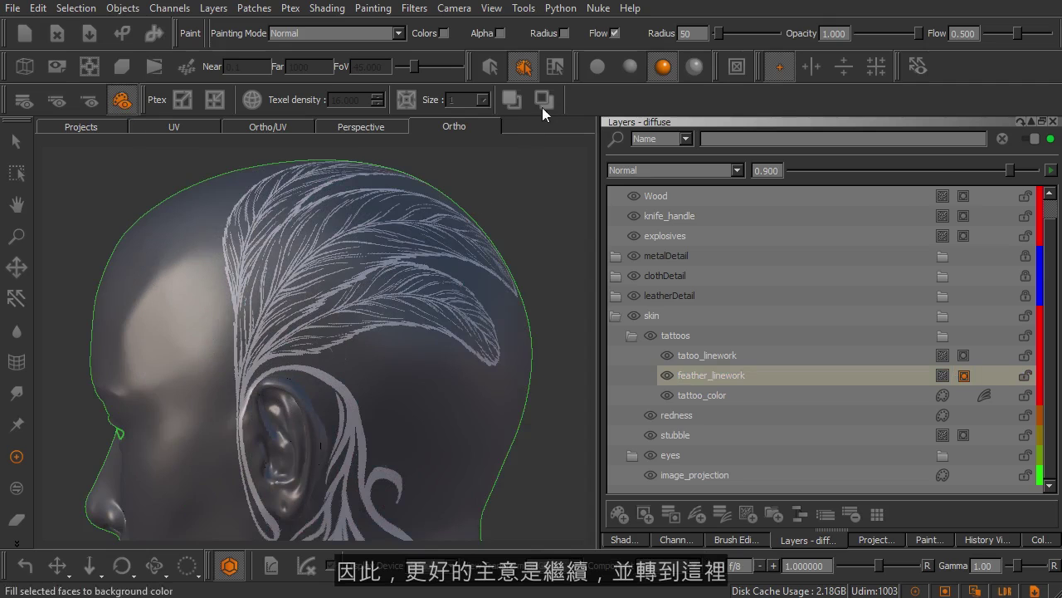
Switch to flat lighting and examine the feather lines painted in the mask on the side of the head.
left_click(590, 74)
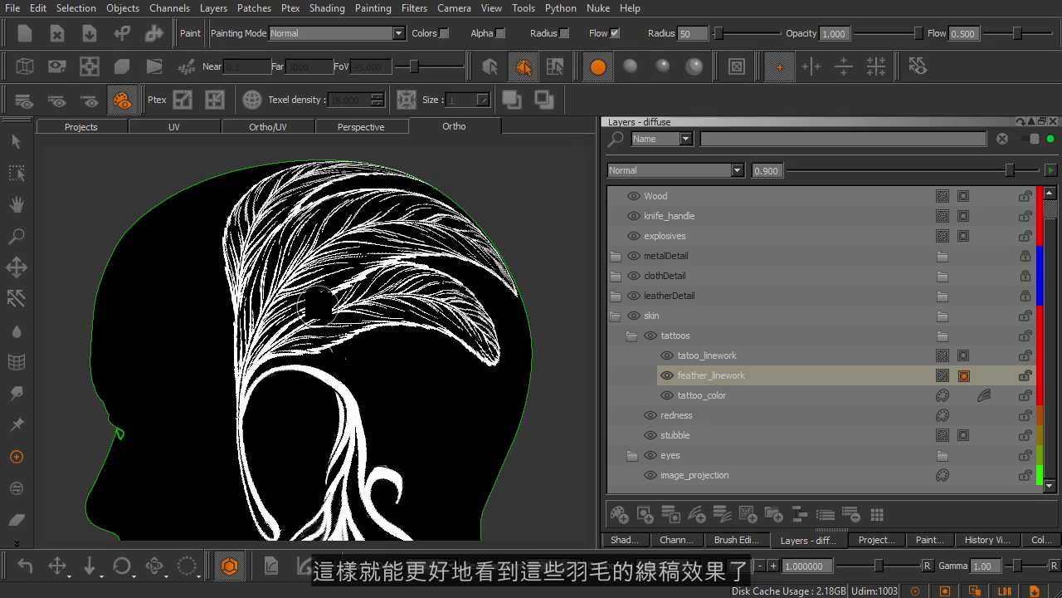
scroll(323, 286, "up", 5)
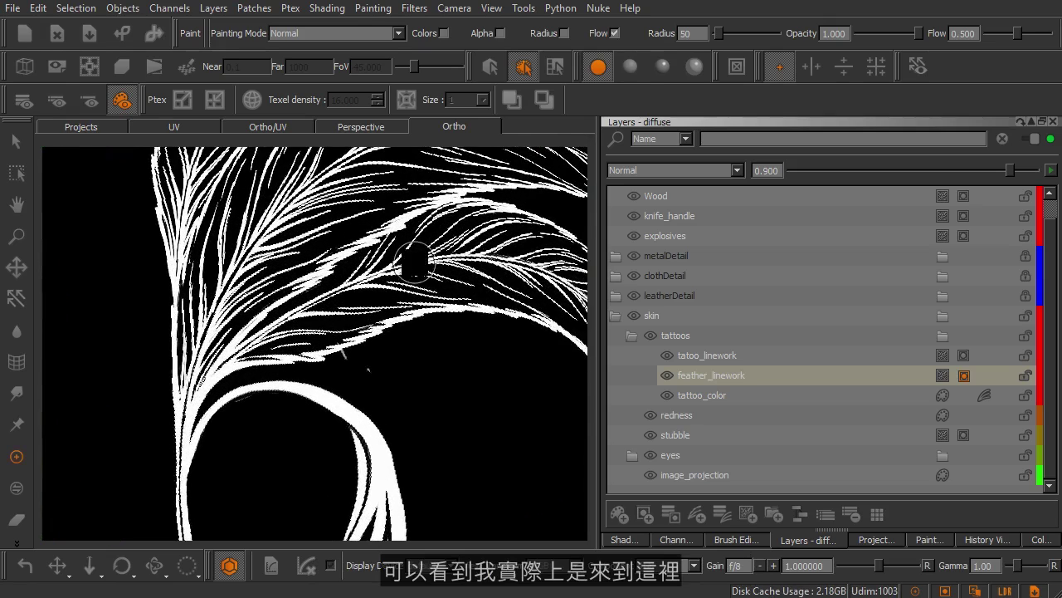
scroll(390, 328, "up", 5)
mouse_move(400, 333)
left_mouse_down("alt")
mouse_move(398, 349)
mouse_move(349, 337)
mouse_move(408, 328)
left_mouse_up("alt")
scroll(408, 328, "down", 5)
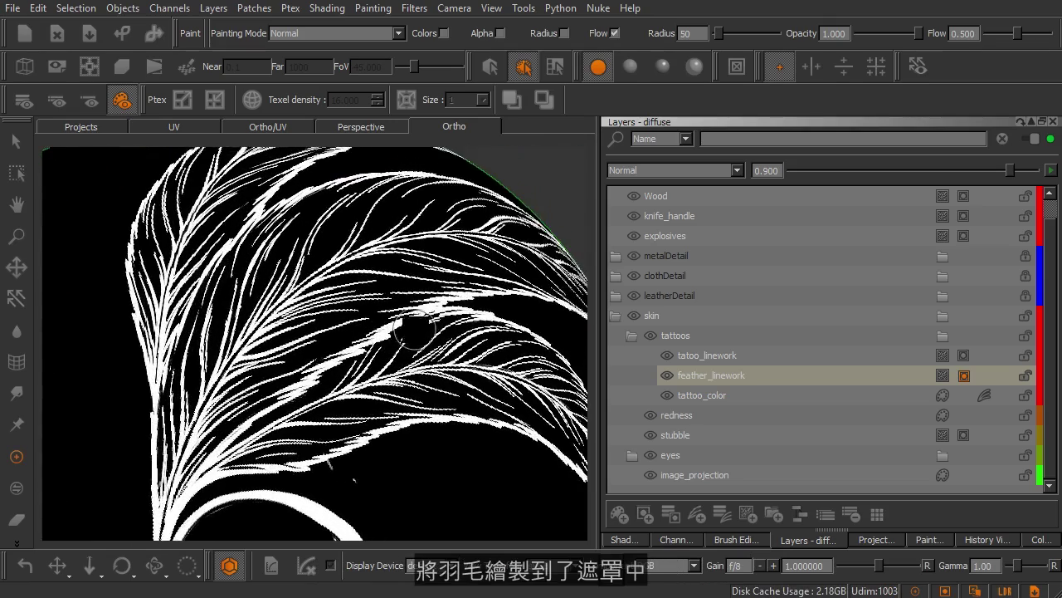
middle_click_drag(366, 249, 382, 264)
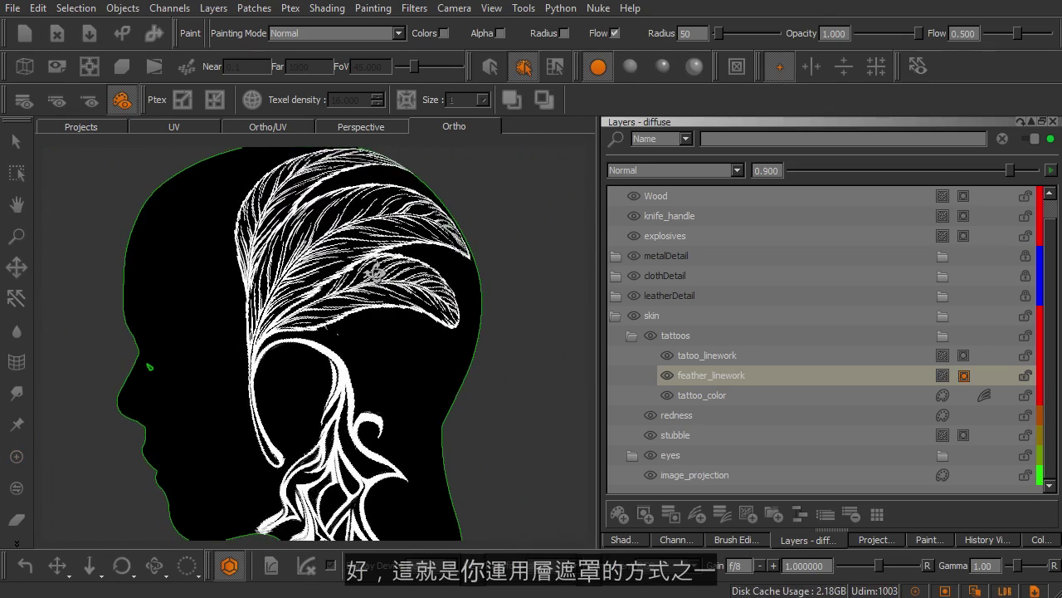
Restore full lighting and return the viewport to the BRDF shader.
left_click(663, 66)
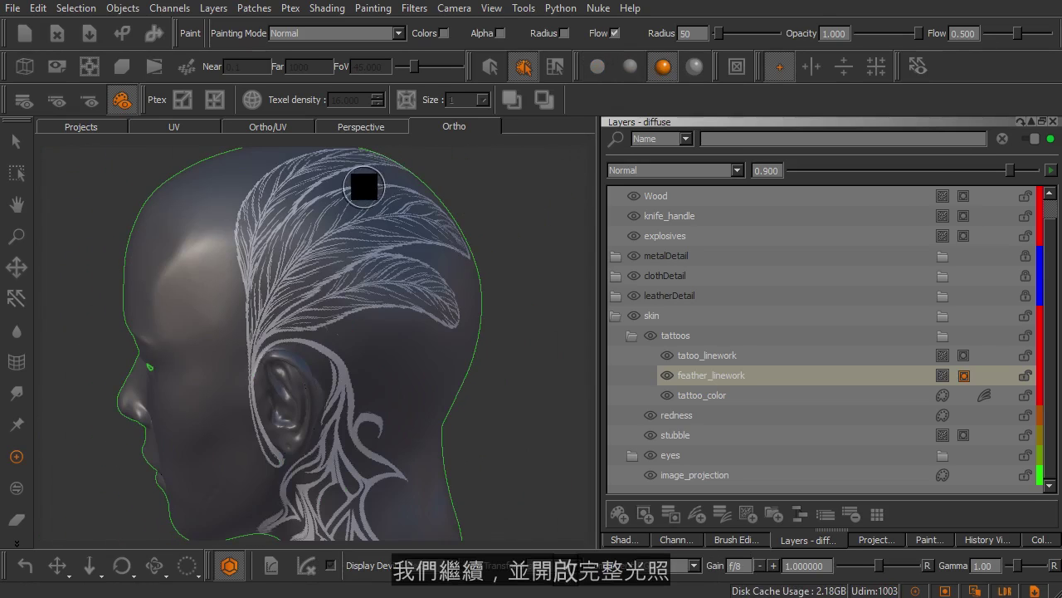
key("j")
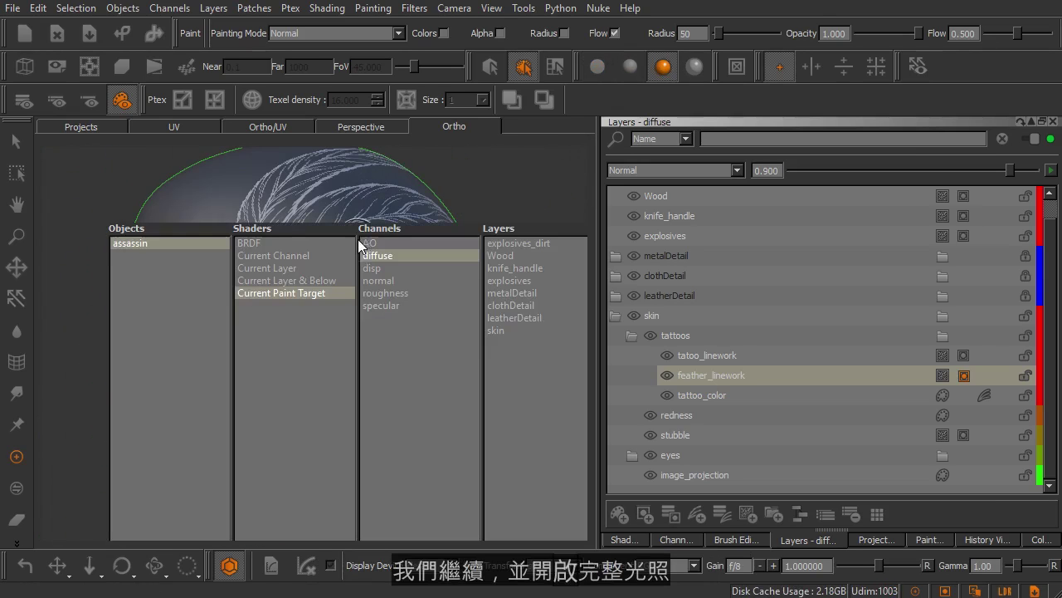
left_click(290, 243)
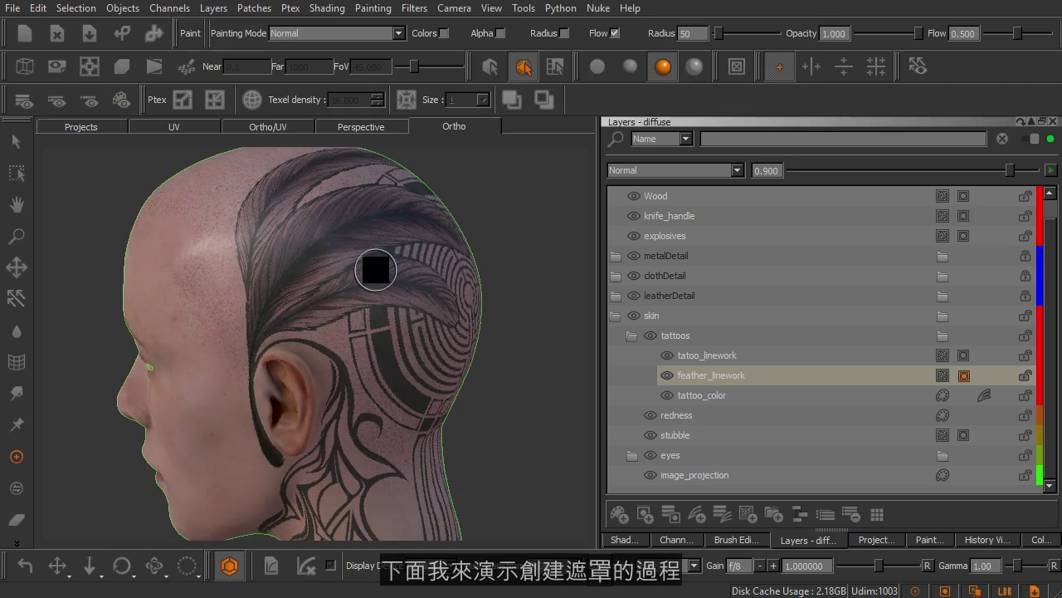
Select the image_projection layer in the skin group and frame the character's head and shoulders.
right_click_drag(390, 352, 341, 359, "alt")
middle_click_drag(351, 383, 361, 298, "alt")
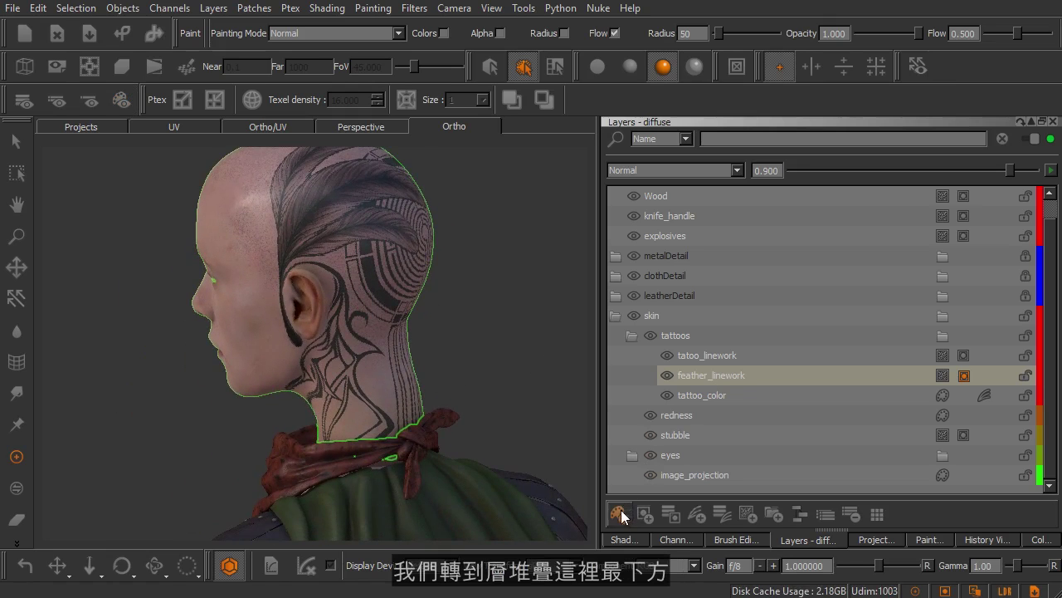
left_click(677, 475)
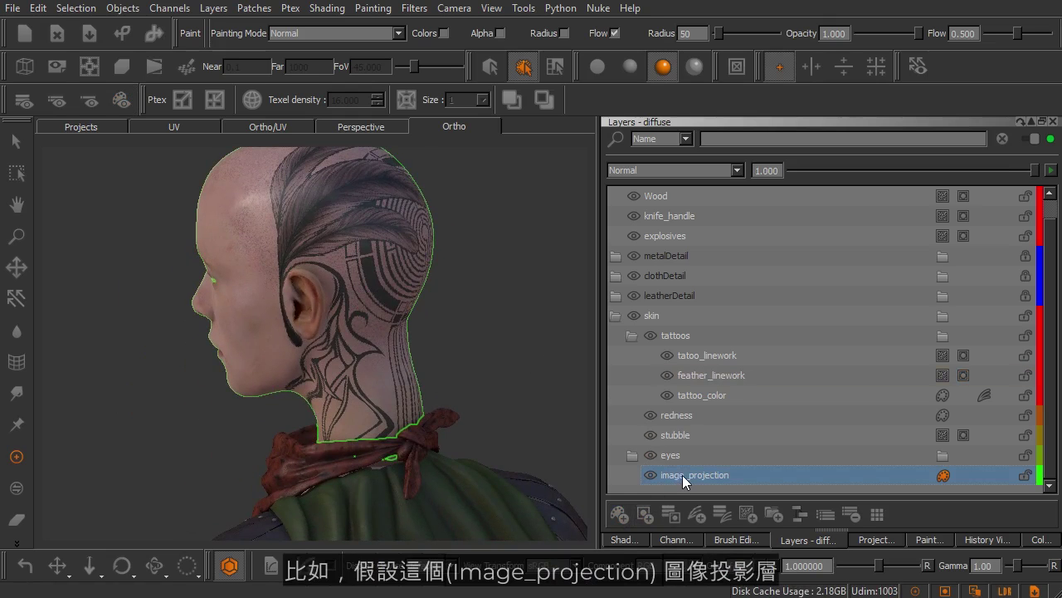
middle_click_drag(319, 352, 412, 334)
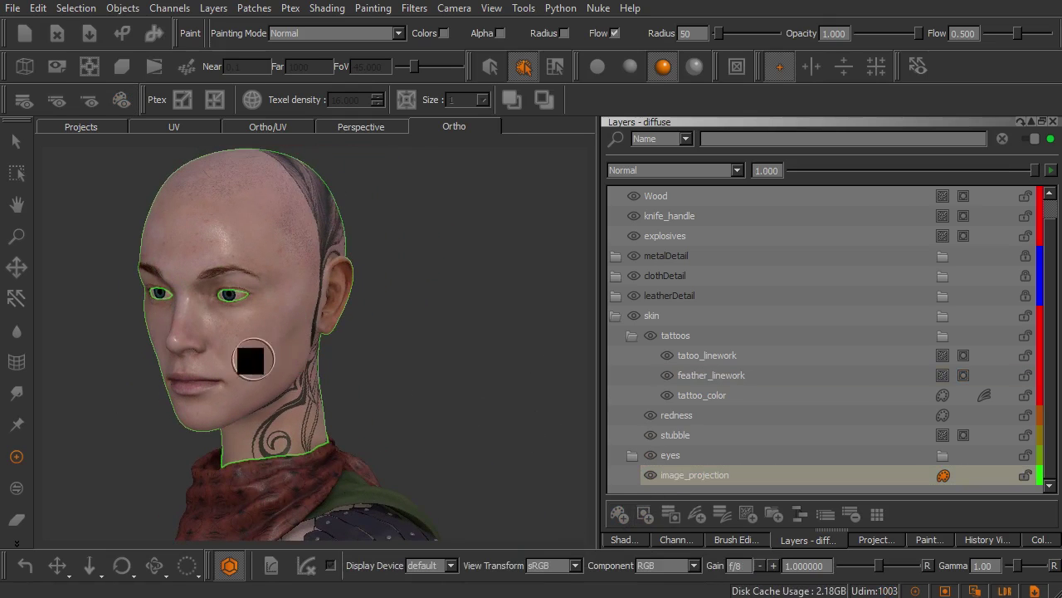
middle_click_drag(387, 464, 406, 380)
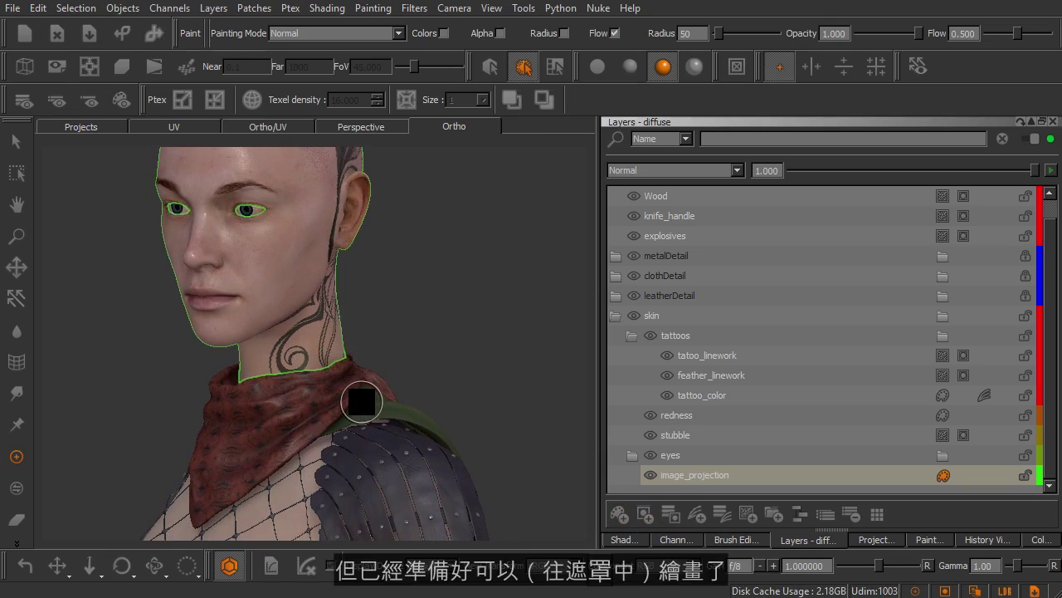
left_click_drag(405, 391, 382, 391, "alt")
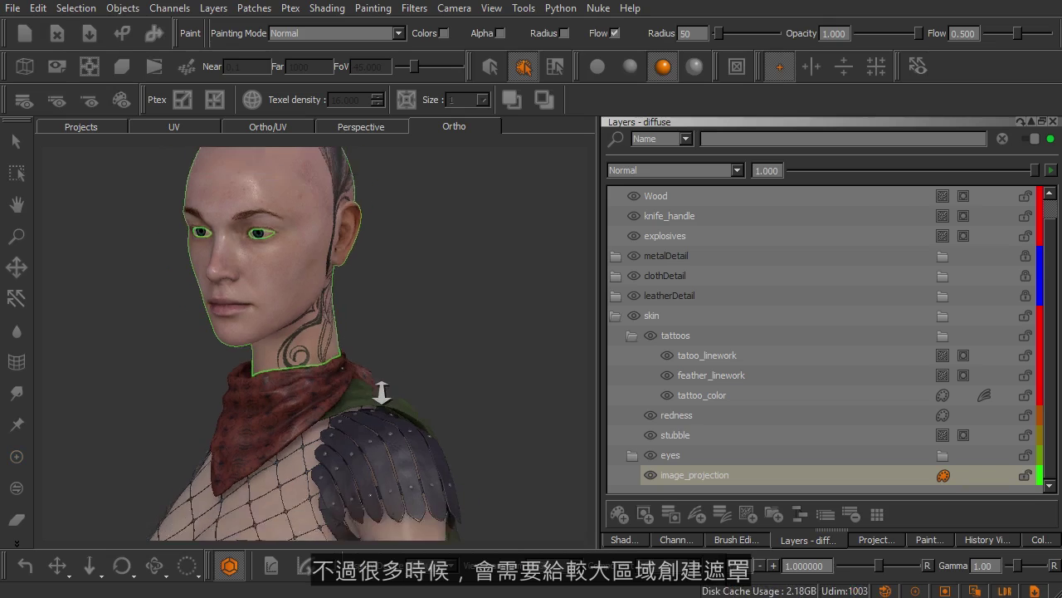
right_click_drag(382, 392, 361, 396, "alt")
middle_click_drag(381, 381, 375, 393, "alt")
left_click_drag(399, 375, 338, 376, "alt")
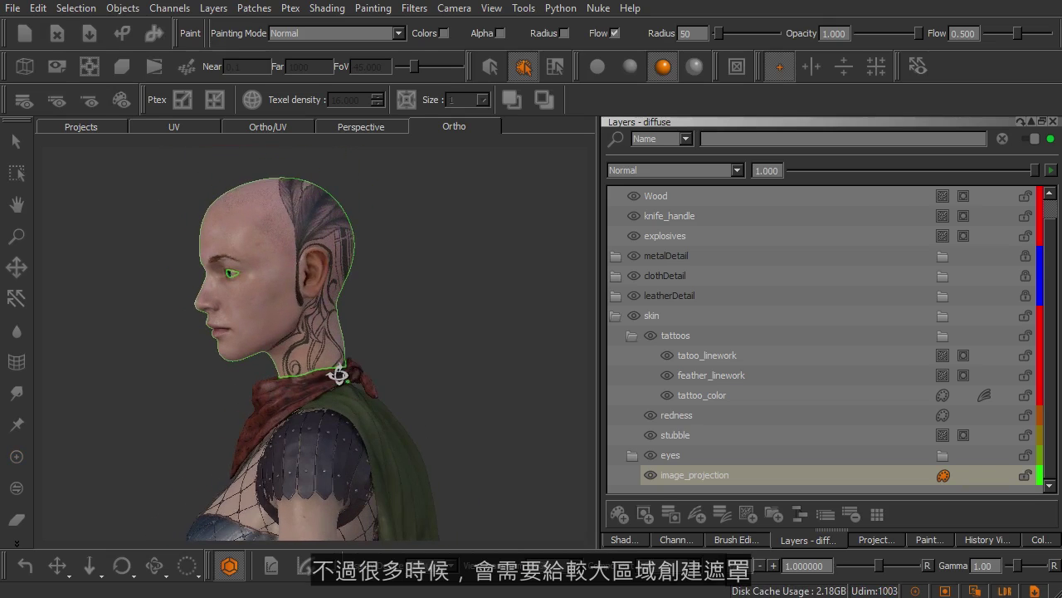
key("t")
left_click_drag(290, 436, 349, 432, "alt")
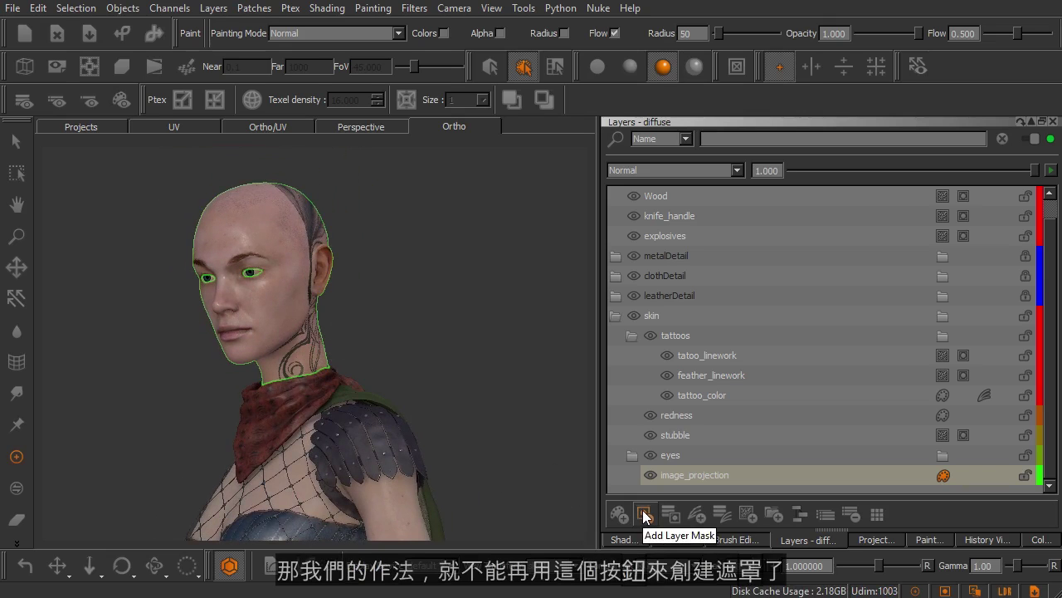
Select the head geometry and add a layer mask to the image_projection layer from that selection.
key("s")
left_click(279, 245)
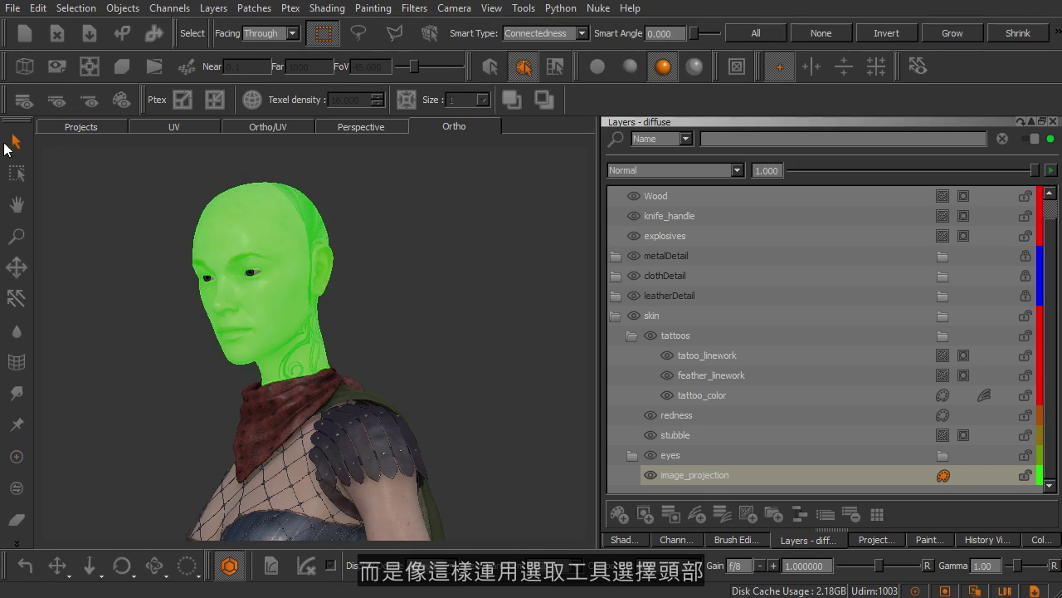
key("p")
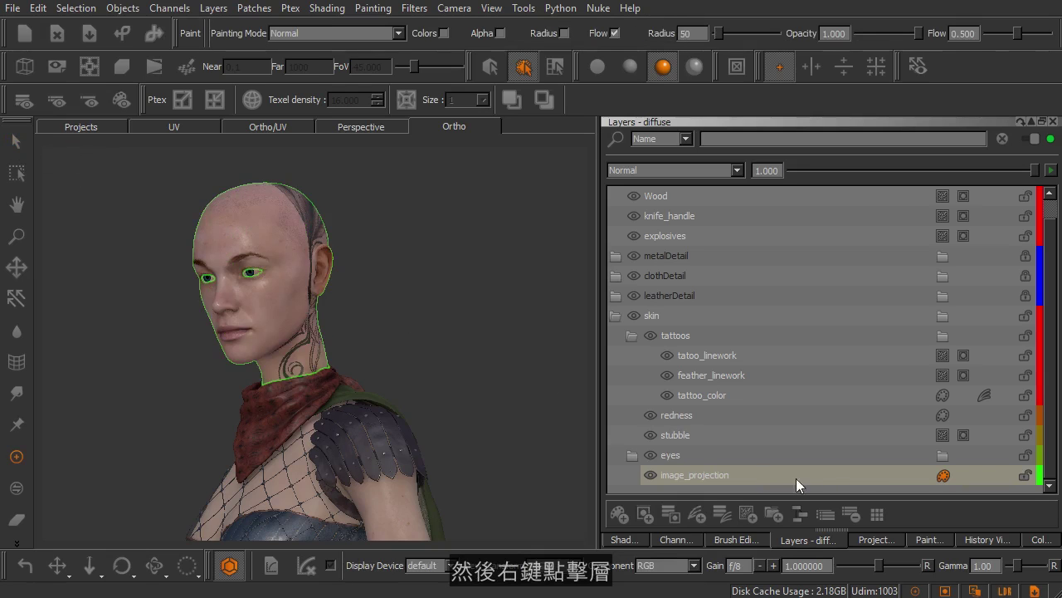
right_click(855, 474)
mouse_move(884, 270)
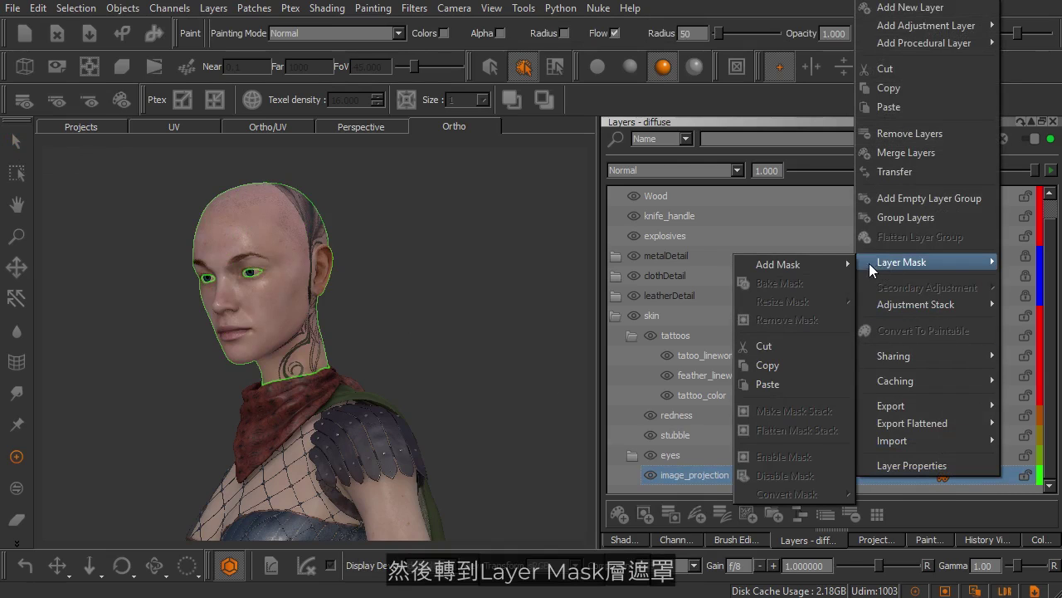
mouse_move(833, 264)
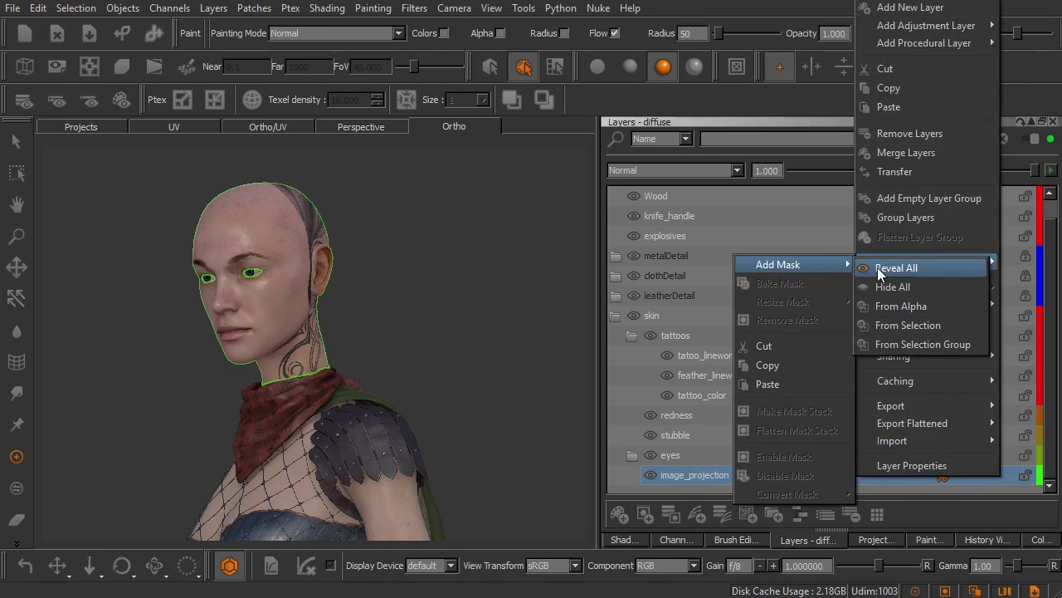
left_click(903, 325)
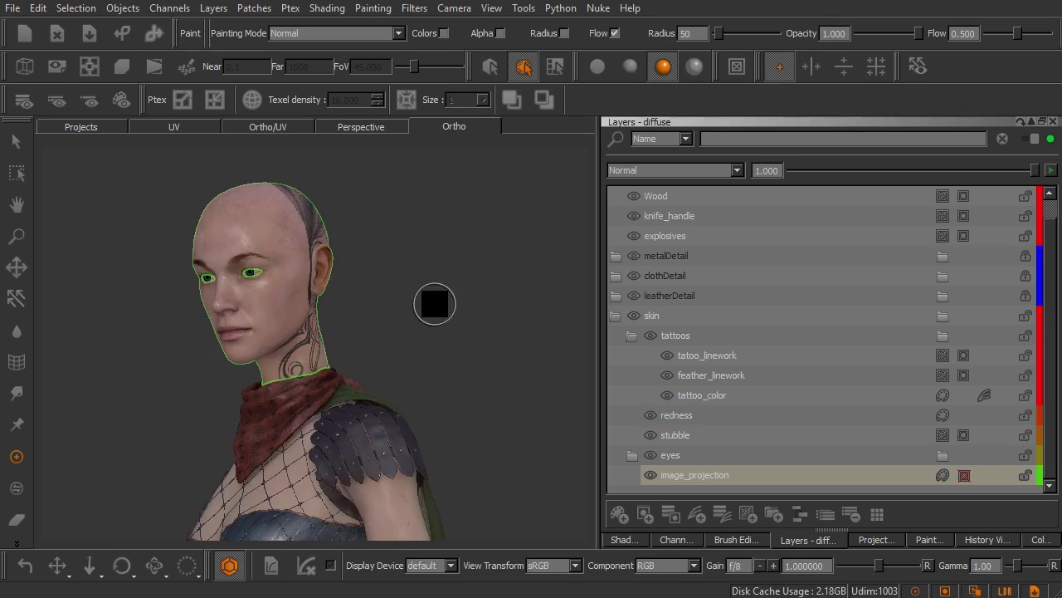
Make the image_projection layer's mask the paint target and compare its effect on the body with the head selection.
left_click_drag(472, 333, 443, 343, "alt")
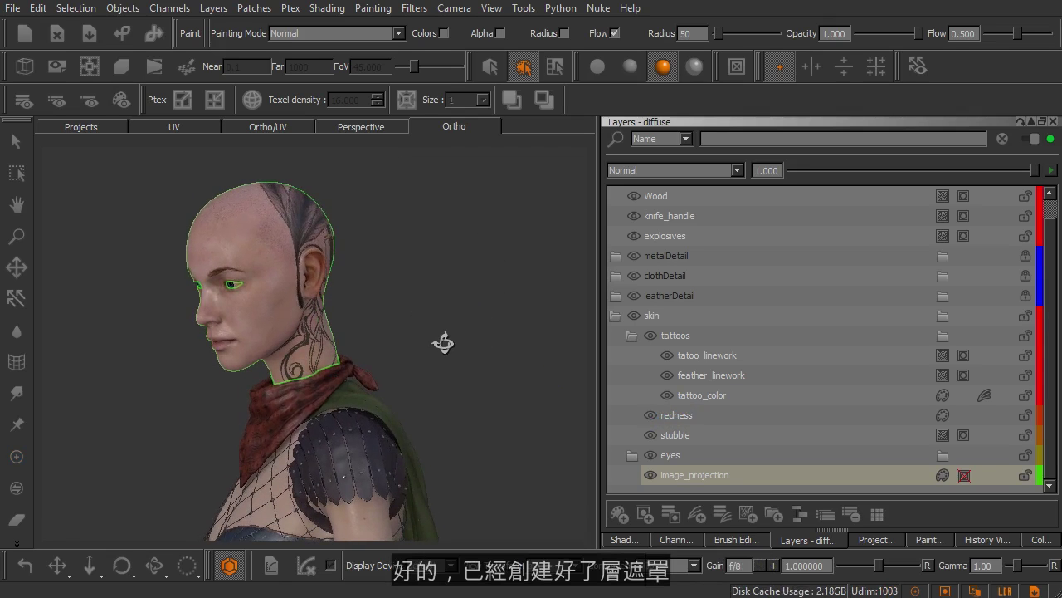
left_click(963, 475)
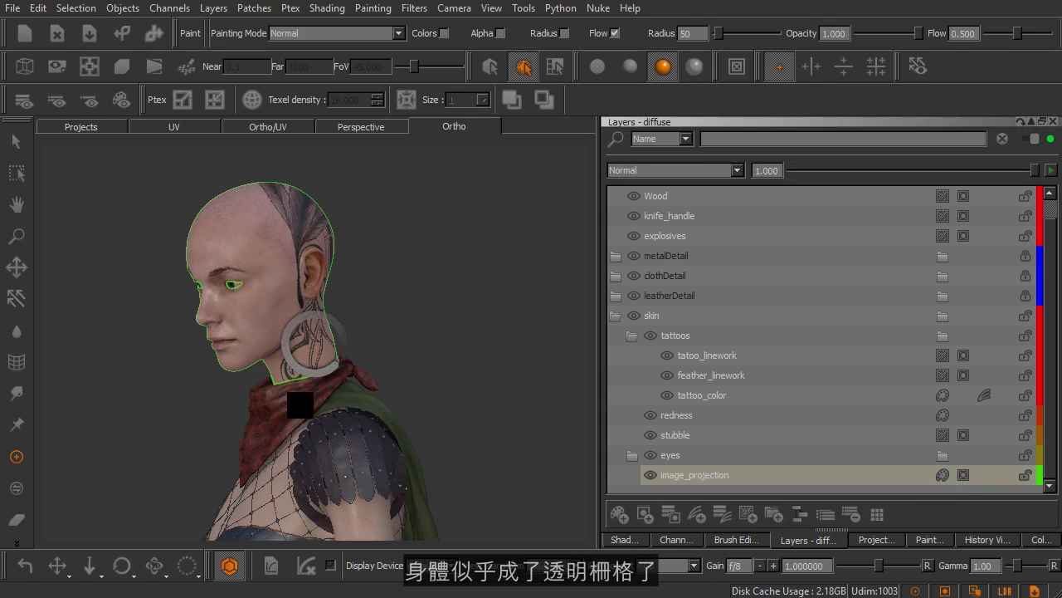
middle_click_drag(382, 400, 425, 286, "alt")
left_click_drag(359, 364, 493, 427, "alt")
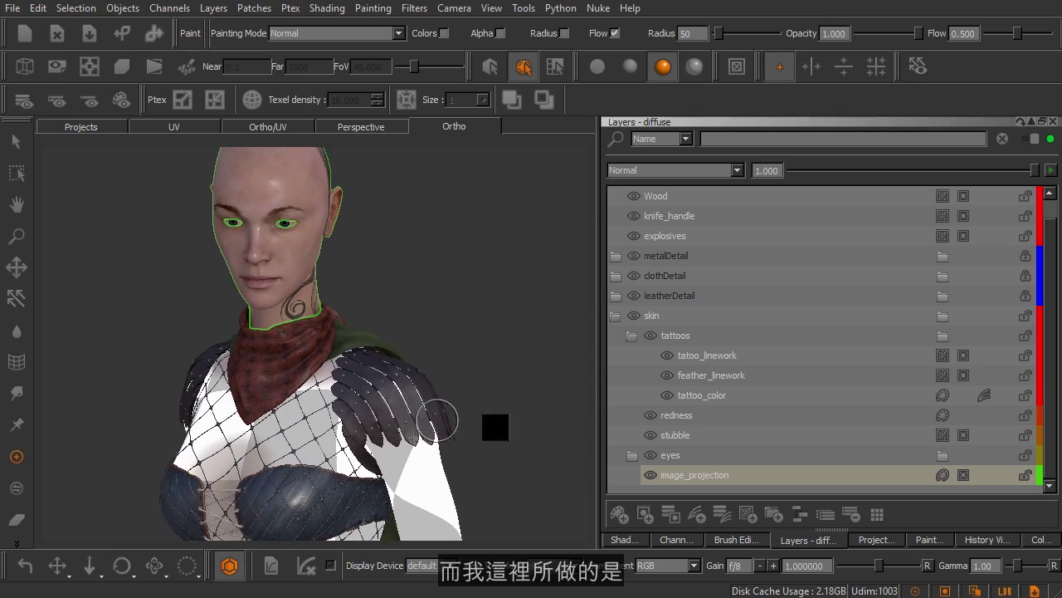
left_click(732, 479)
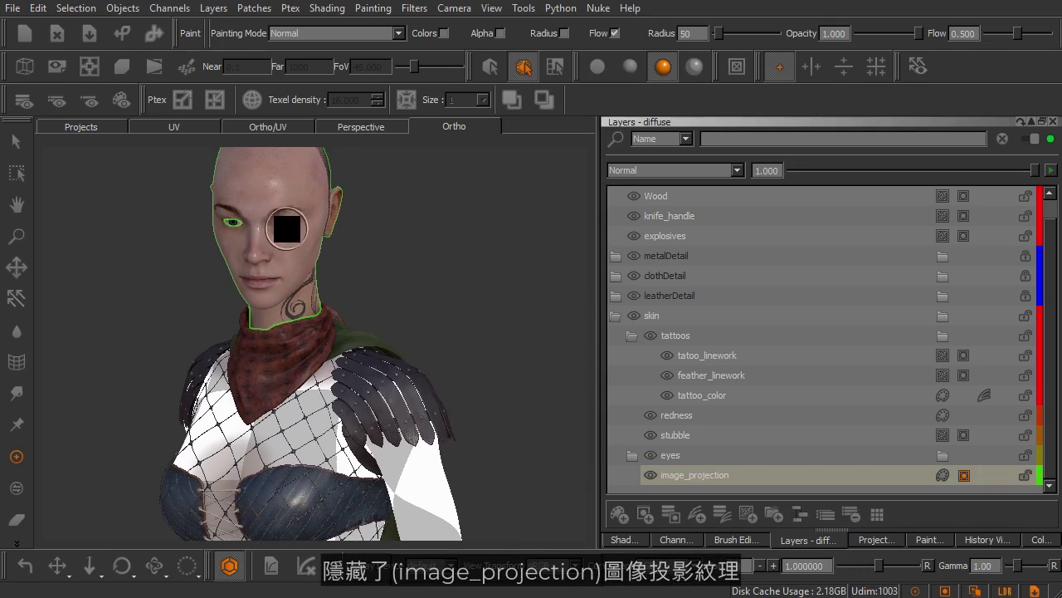
key("s")
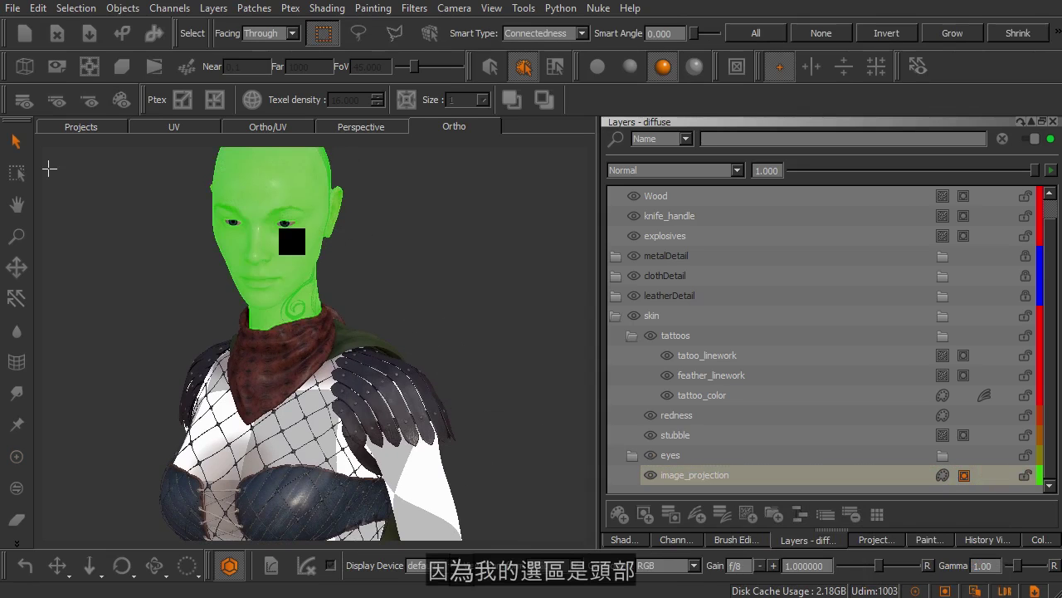
key("p")
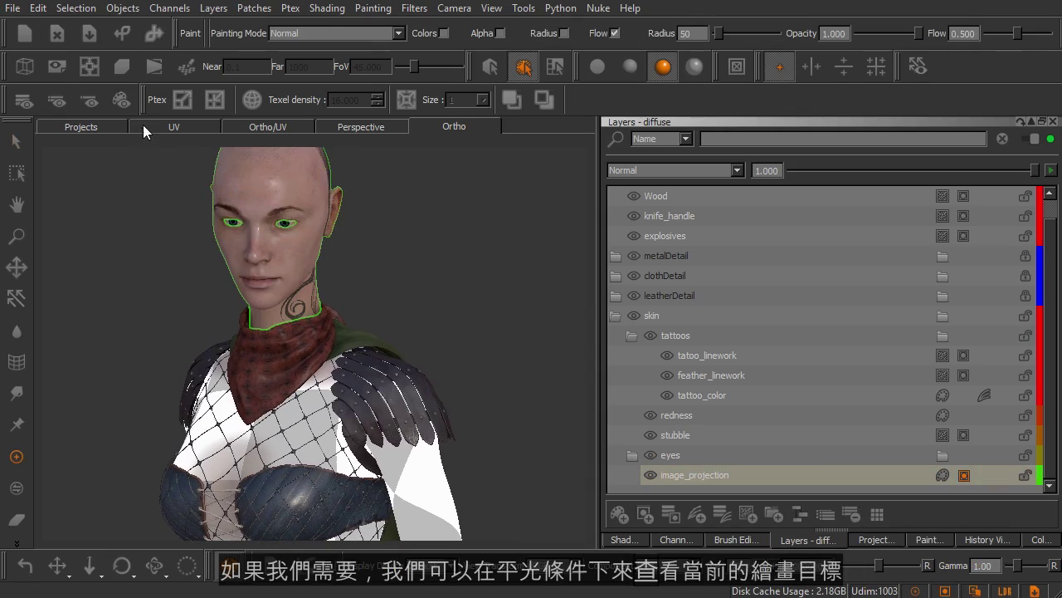
Inspect the image_projection layer's mask as the paint target in flat lighting, and return to full lighting with the BRDF shader.
left_click(598, 67)
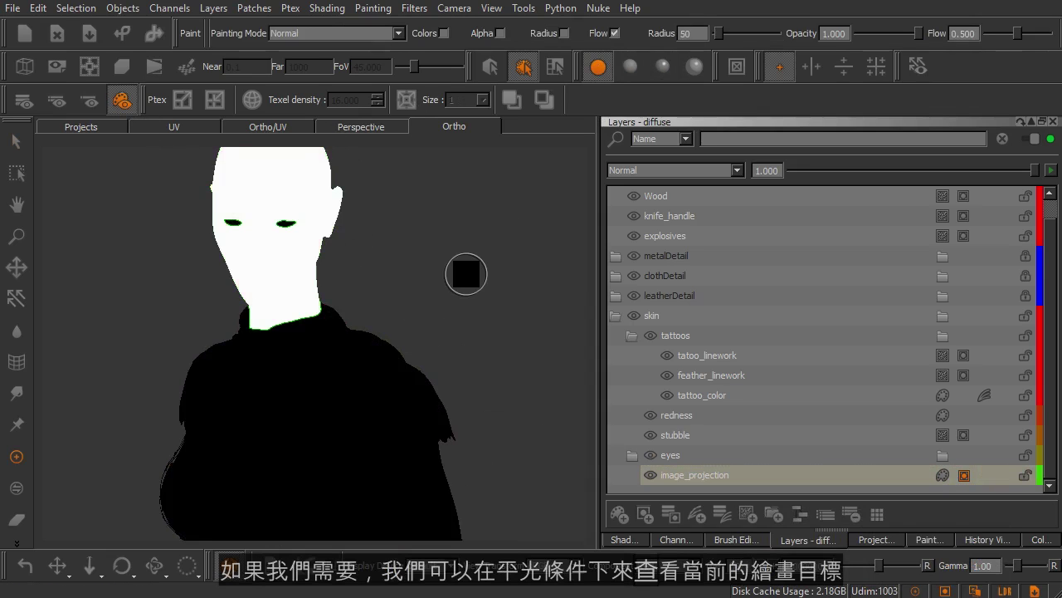
mouse_move(434, 344)
middle_mouse_down()
mouse_move(424, 379)
mouse_move(336, 356)
mouse_move(460, 324)
mouse_move(448, 327)
middle_mouse_up()
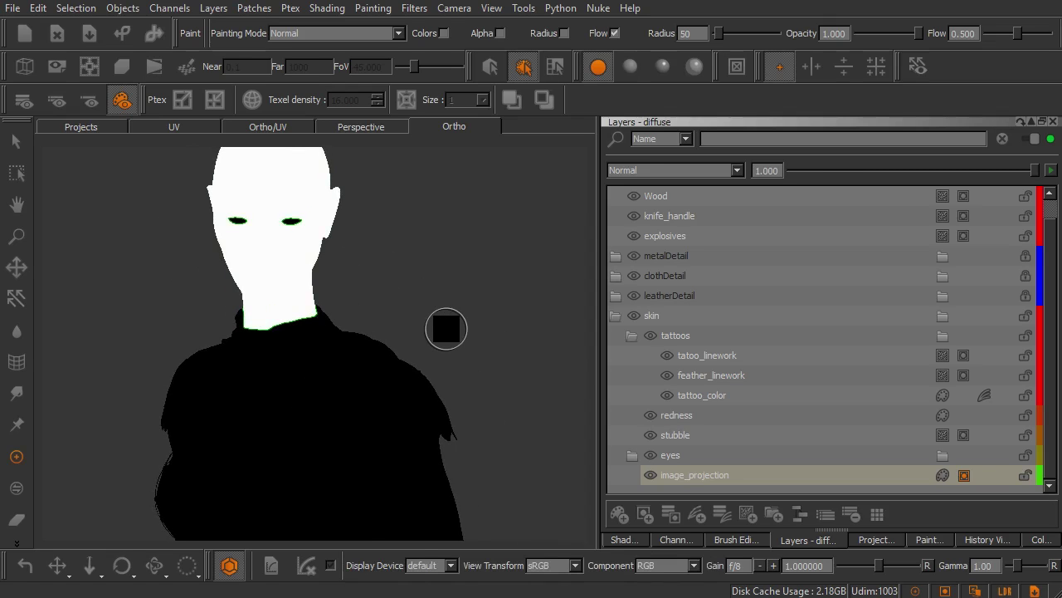
left_click(662, 68)
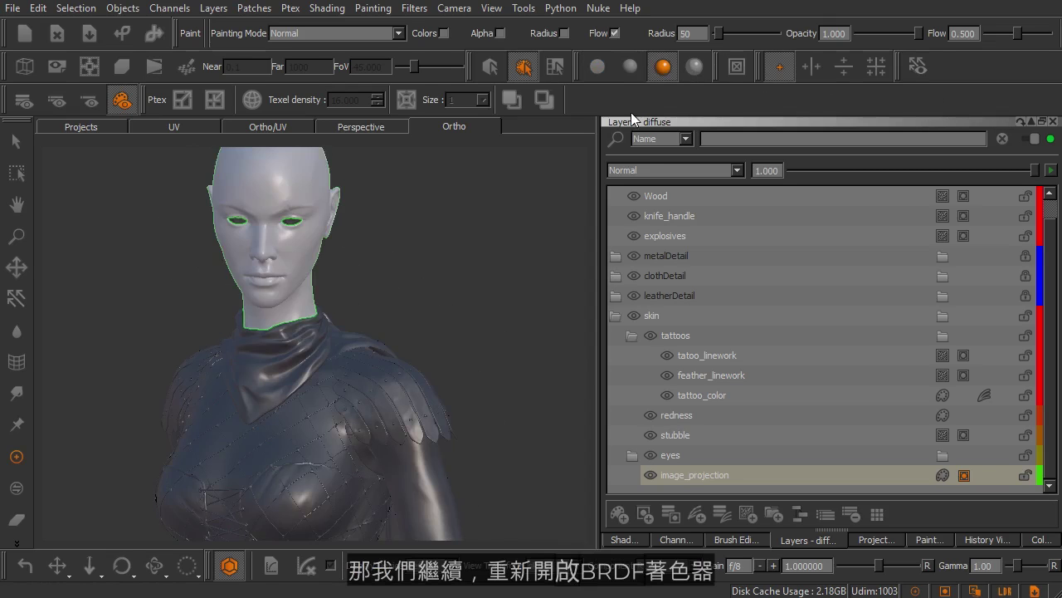
key("l")
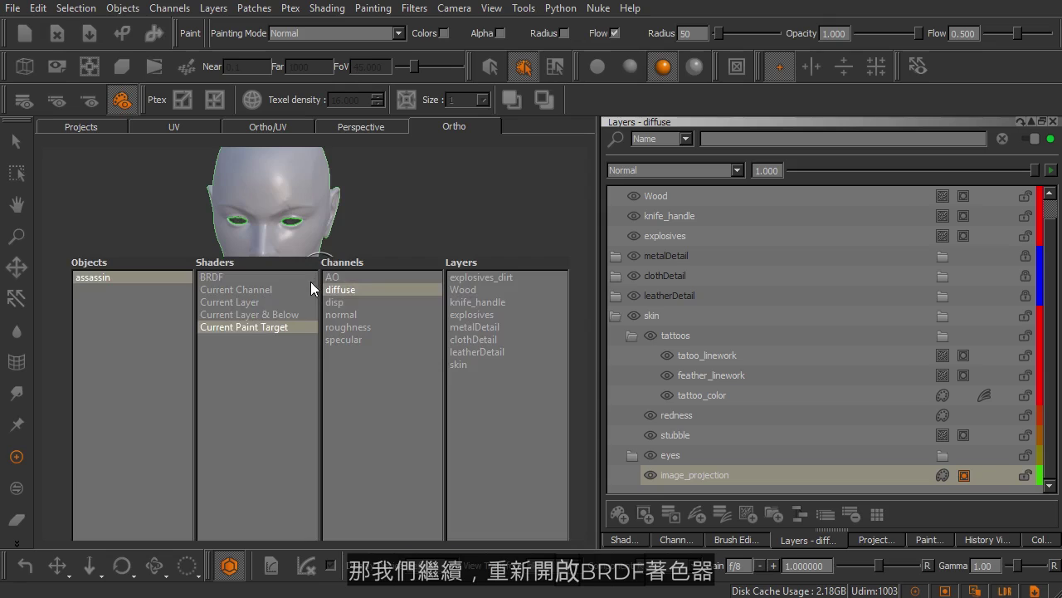
left_click(257, 278)
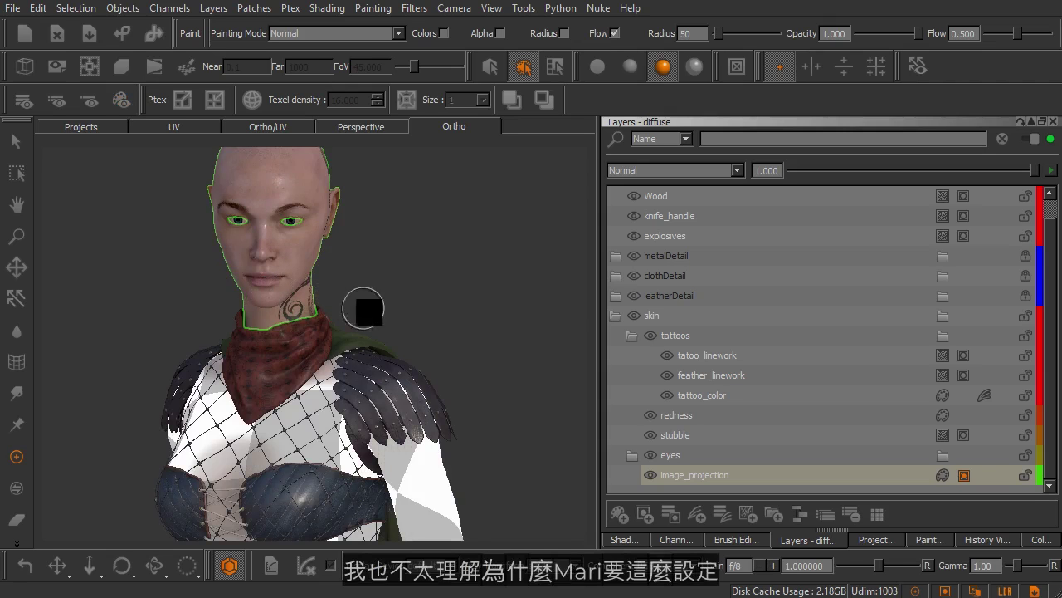
Disable the image_projection layer's mask and inspect the torso and arm without its effect.
middle_click_drag(511, 395, 509, 394, "alt")
left_click_drag(508, 394, 443, 387, "alt")
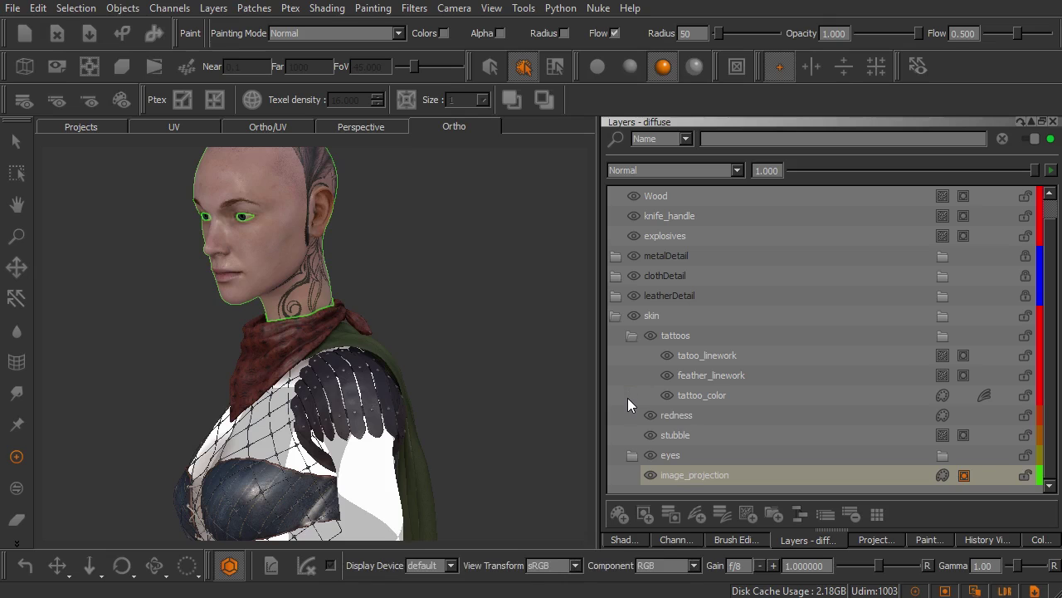
right_click(957, 478)
mouse_move(962, 266)
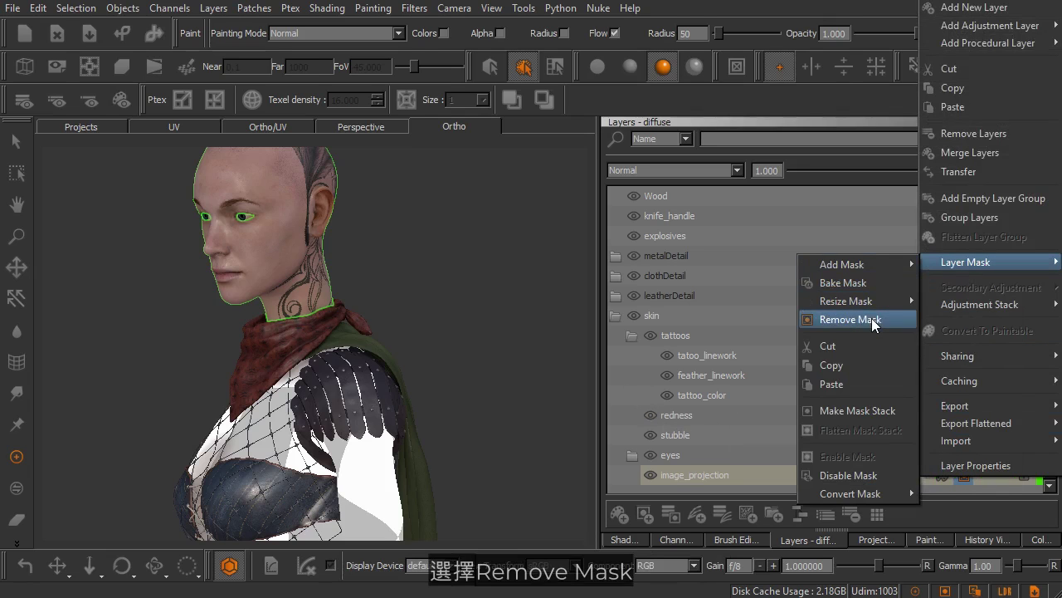
left_click(798, 103)
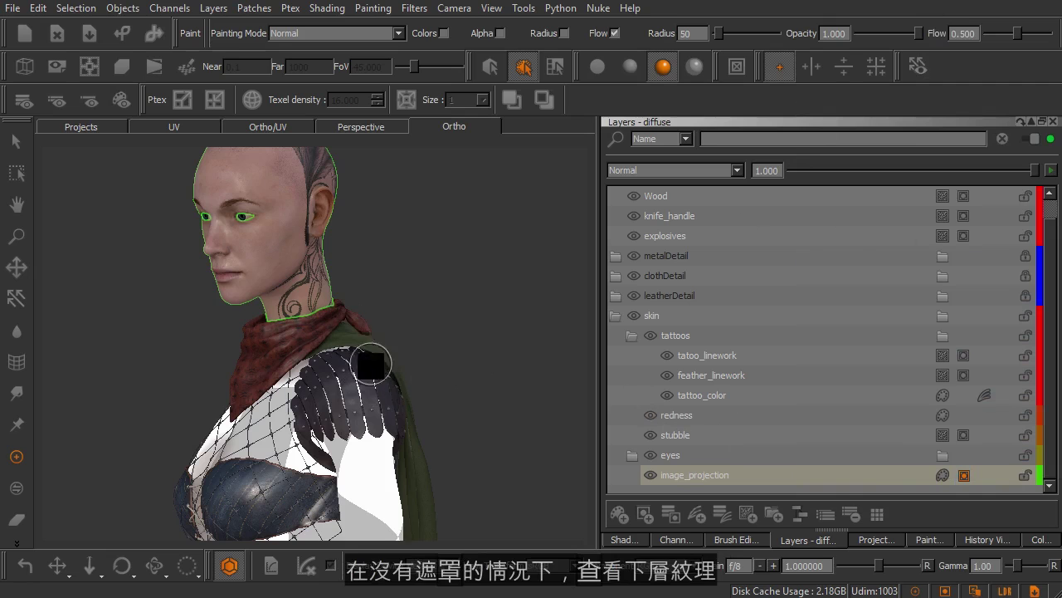
left_click(963, 475, "shift")
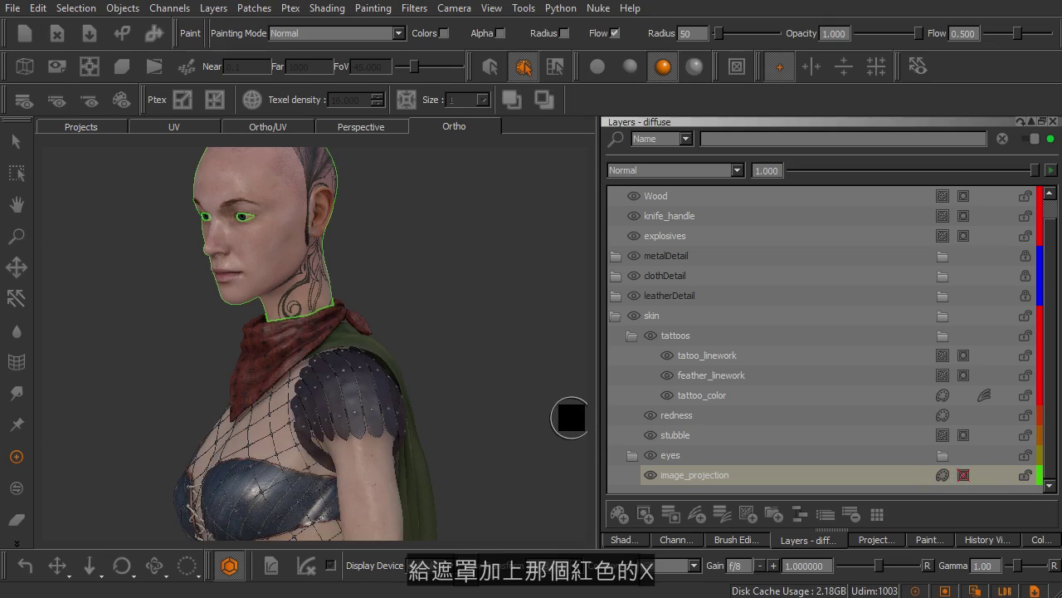
middle_click_drag(413, 391, 476, 287)
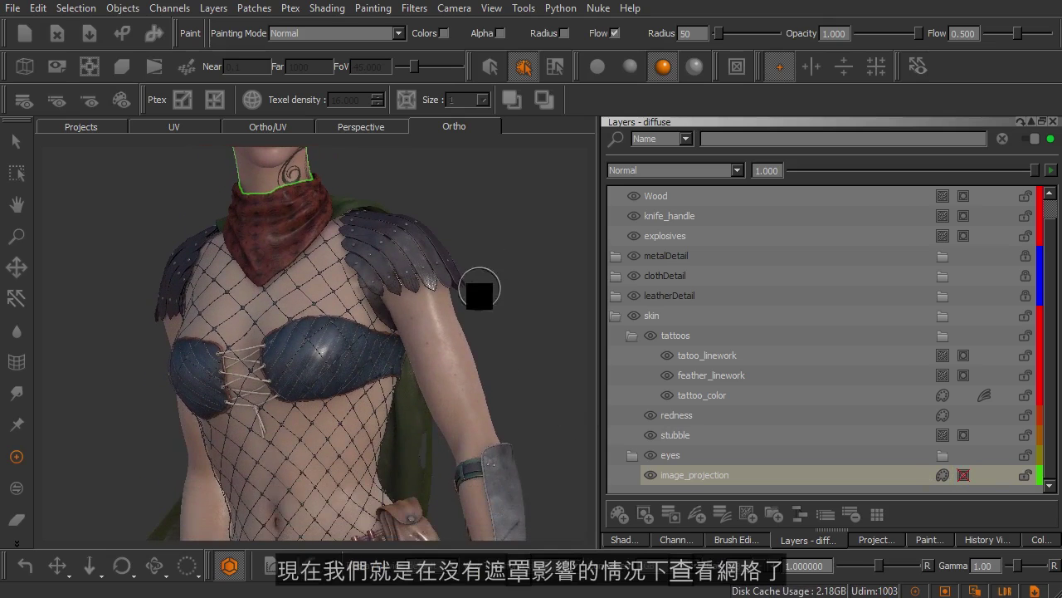
middle_click_drag(477, 331, 470, 376, "alt")
left_click_drag(494, 376, 427, 374, "alt")
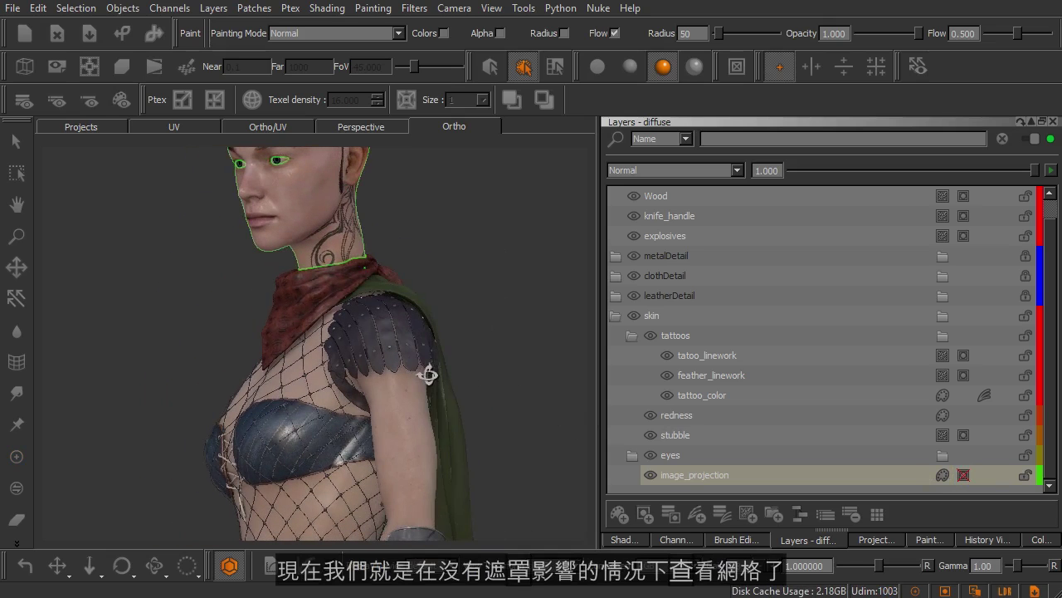
middle_click_drag(451, 420, 451, 354, "alt")
left_click_drag(450, 354, 457, 364, "alt")
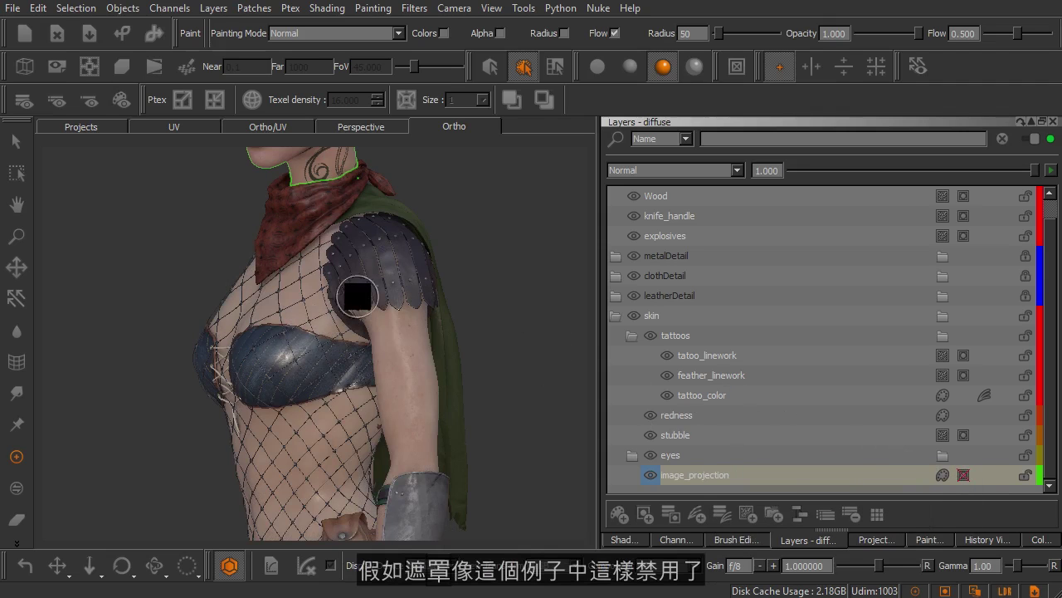
Remove the layer mask from the image_projection layer.
right_click(967, 475)
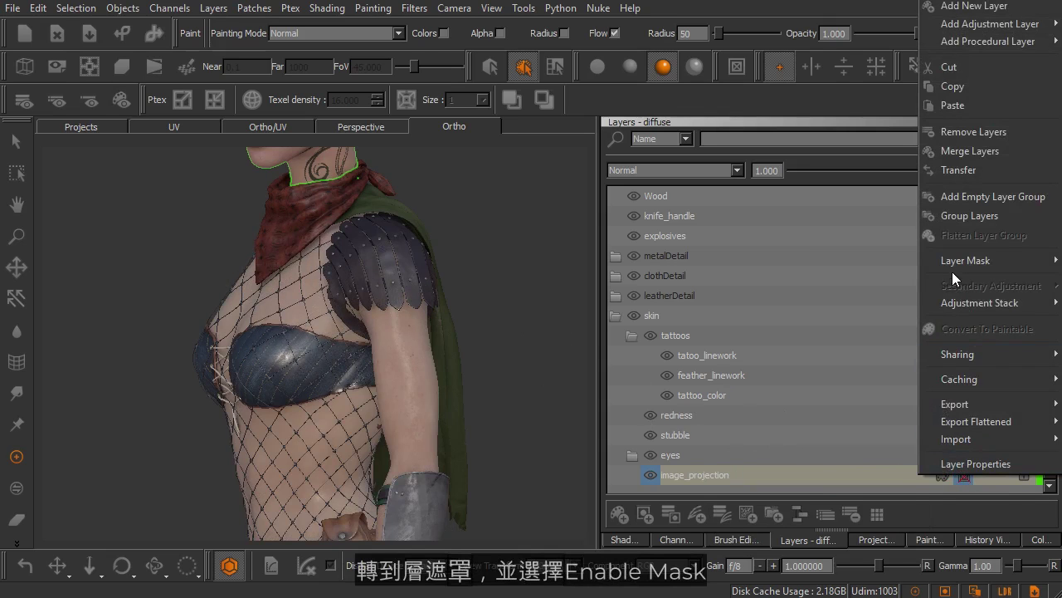
mouse_move(951, 263)
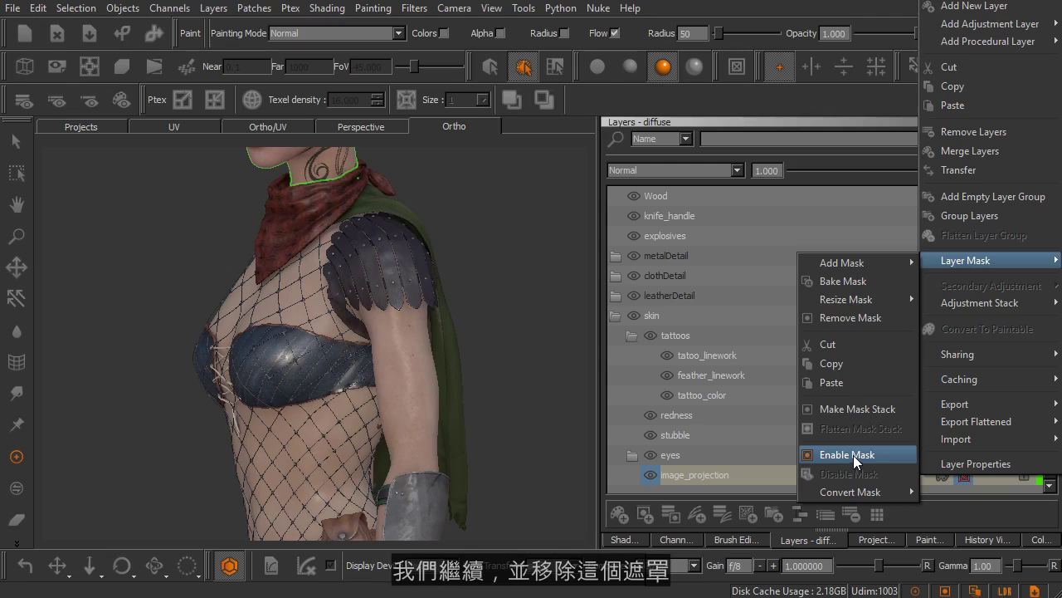
left_click(854, 323)
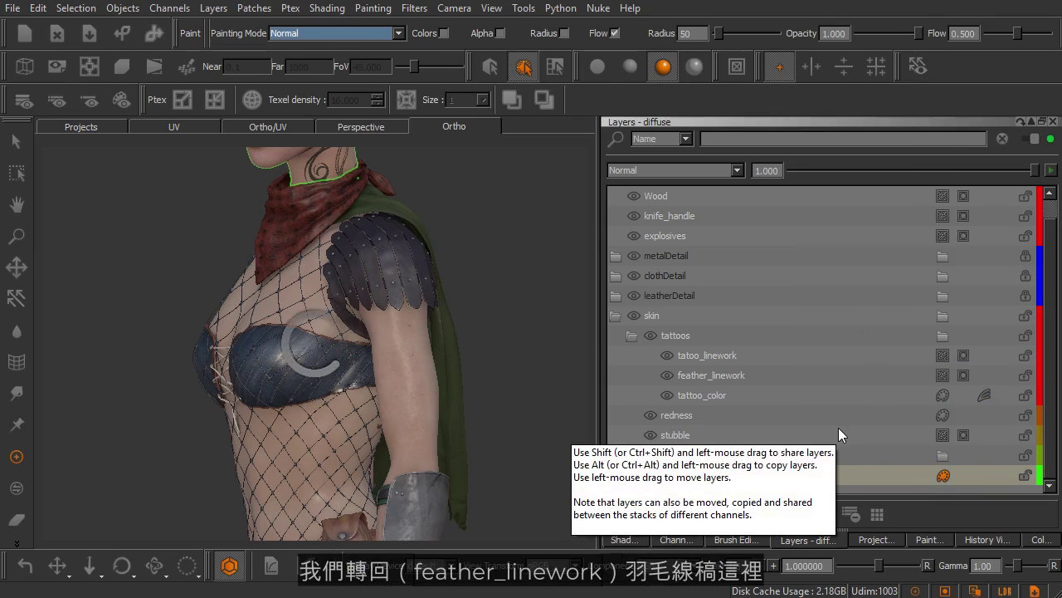
Examine the feather and linework tattoos on the side and back of the character's head.
middle_click_drag(387, 284, 404, 443)
right_click_drag(371, 251, 438, 291, "alt")
middle_click_drag(467, 248, 410, 382, "alt")
left_click_drag(453, 336, 379, 332, "alt")
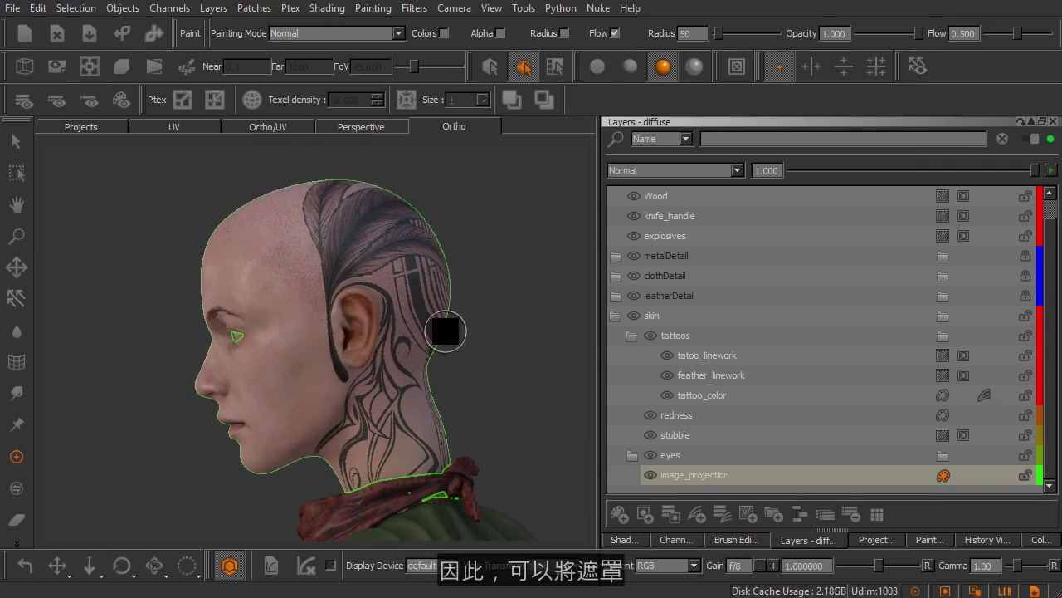
middle_click_drag(446, 337, 425, 347, "alt")
left_click_drag(432, 324, 430, 330, "alt")
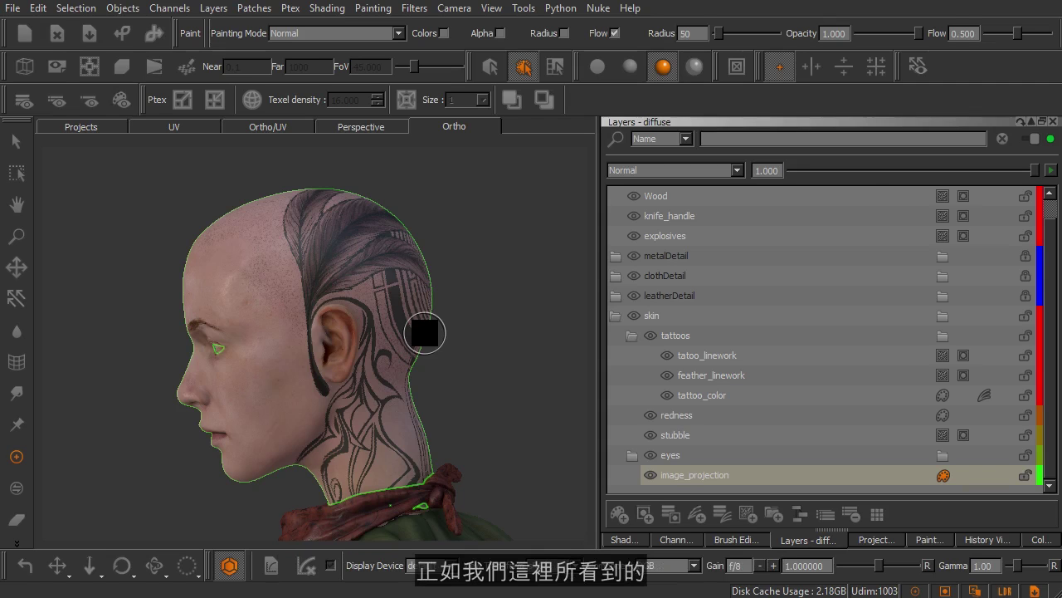
left_click_drag(509, 344, 461, 347, "alt")
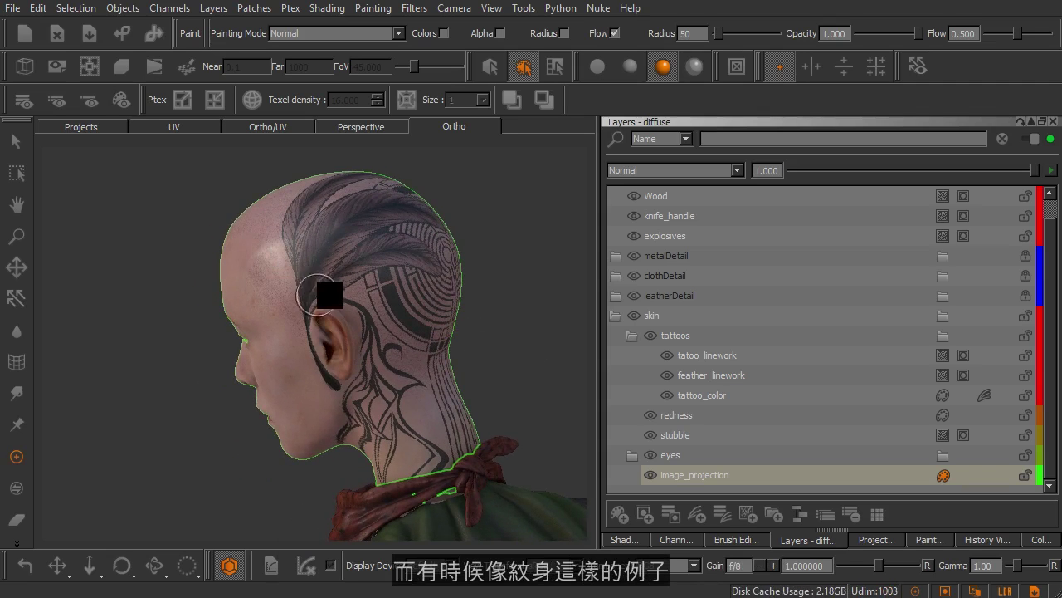
left_click_drag(335, 343, 320, 313, "alt")
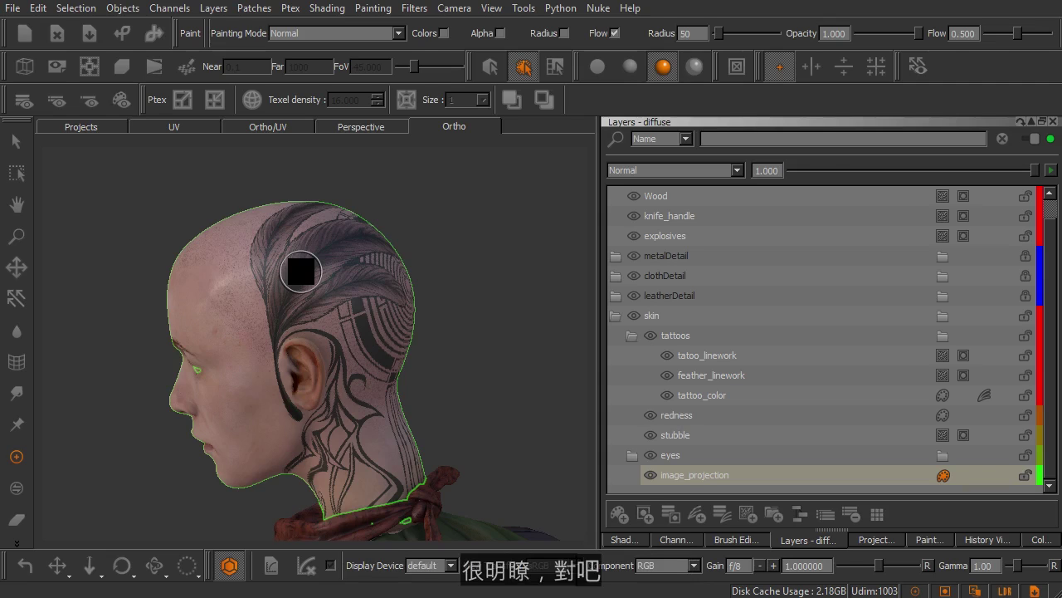
Select the feather_linework layer in the tattoos group and convert its mask into a mask stack.
left_click(789, 375)
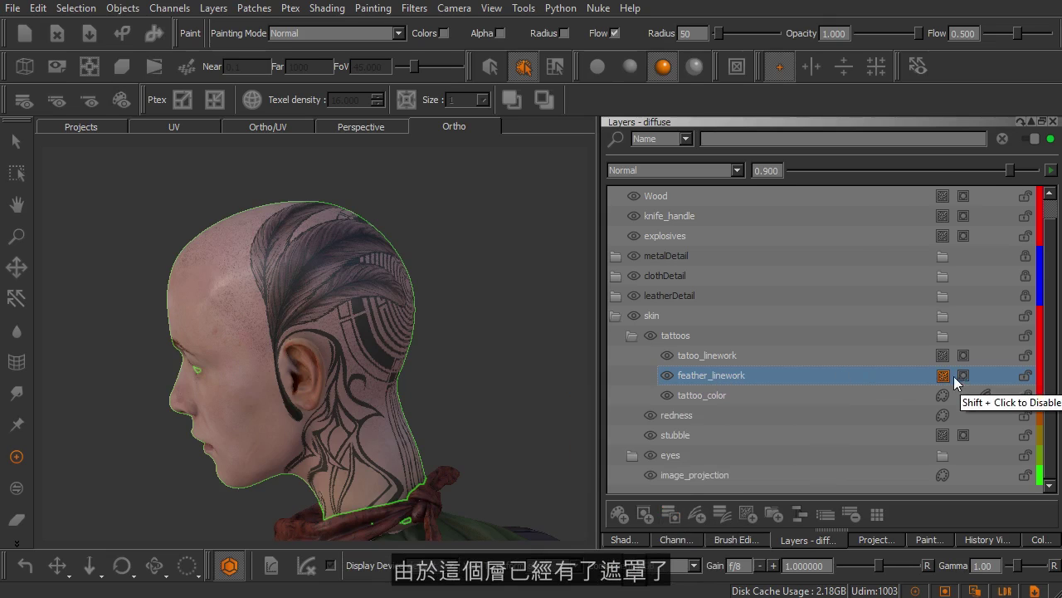
right_click(913, 378)
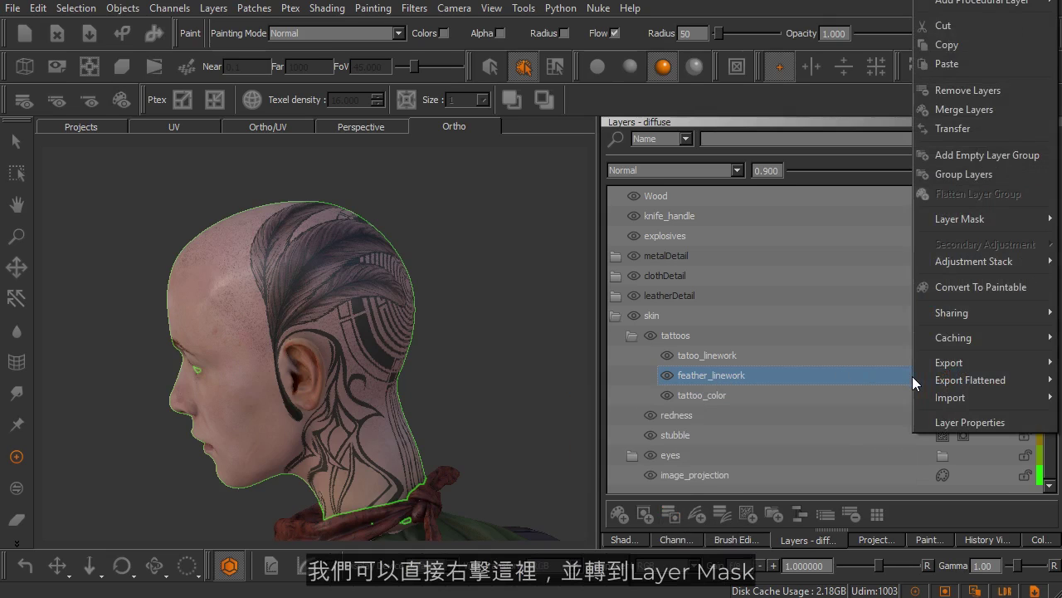
mouse_move(941, 222)
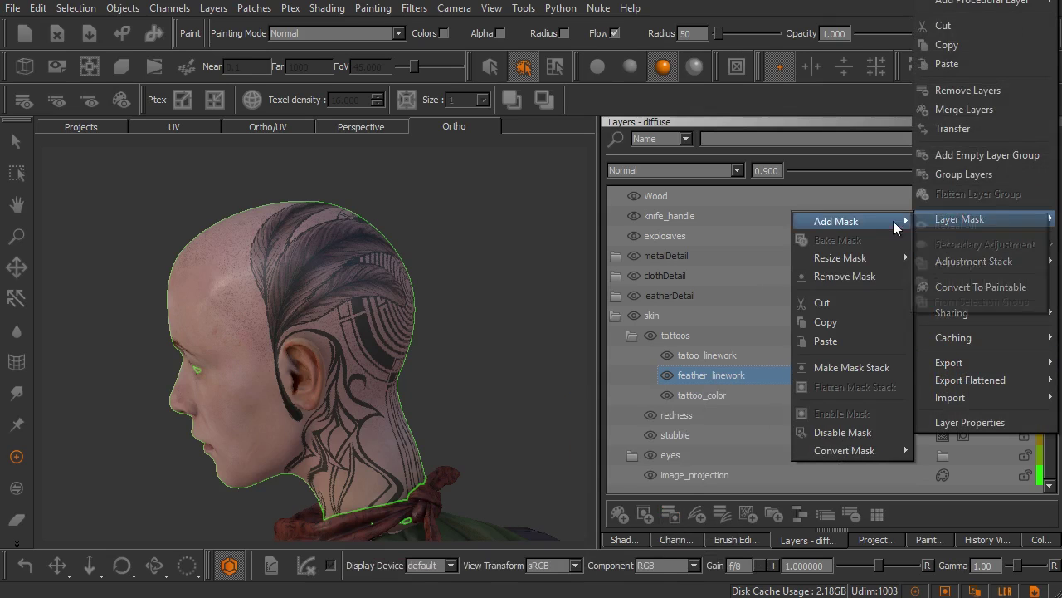
left_click(854, 368)
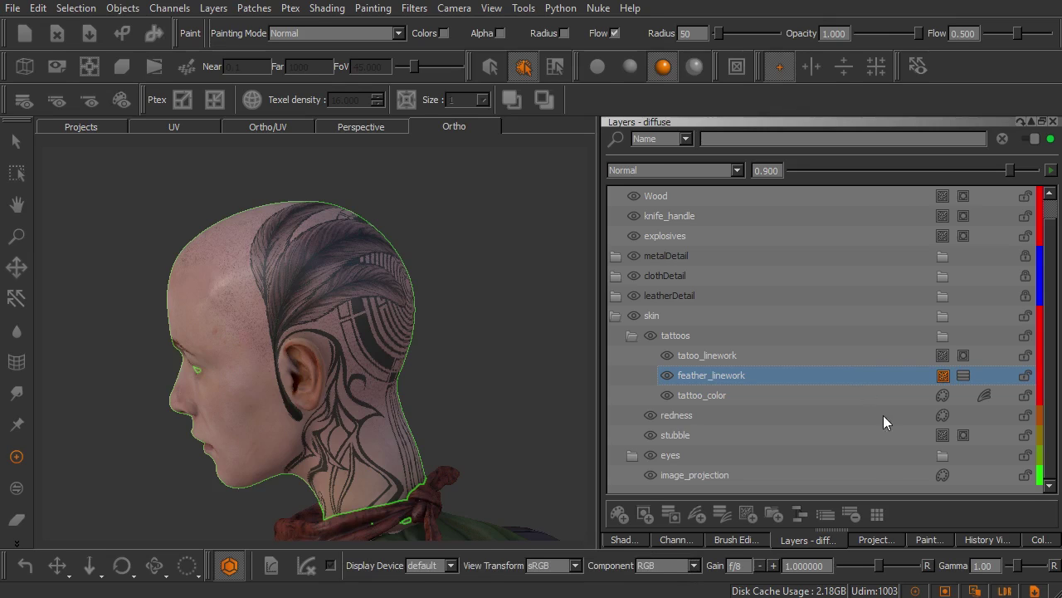
Open the feather_linework mask stack, float its palette over the viewport's edge, and select the feather_linework.Mask layer.
left_click(967, 376)
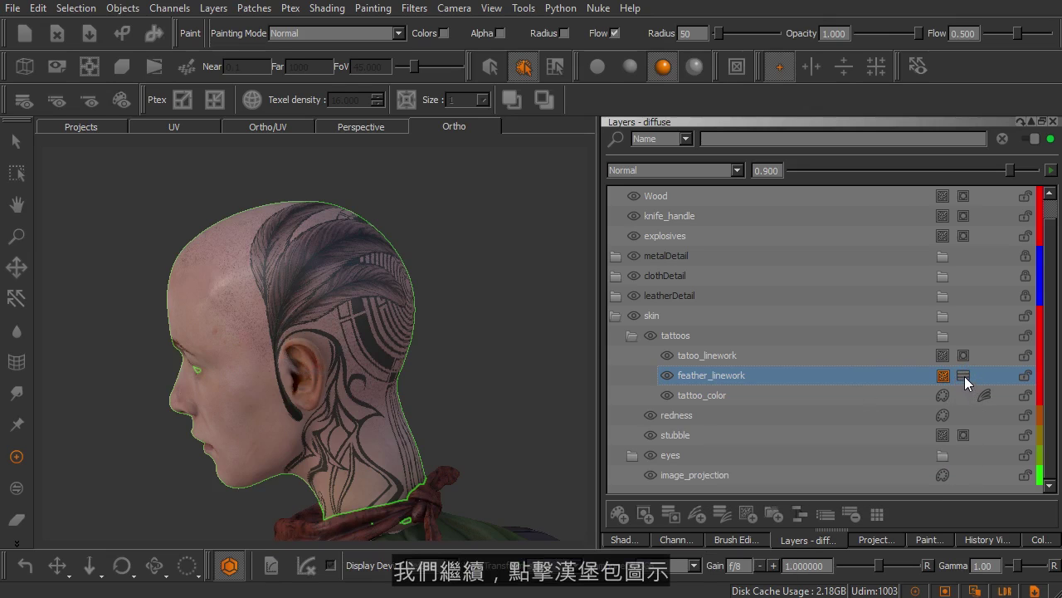
left_click(965, 378)
left_click_drag(964, 386, 647, 194)
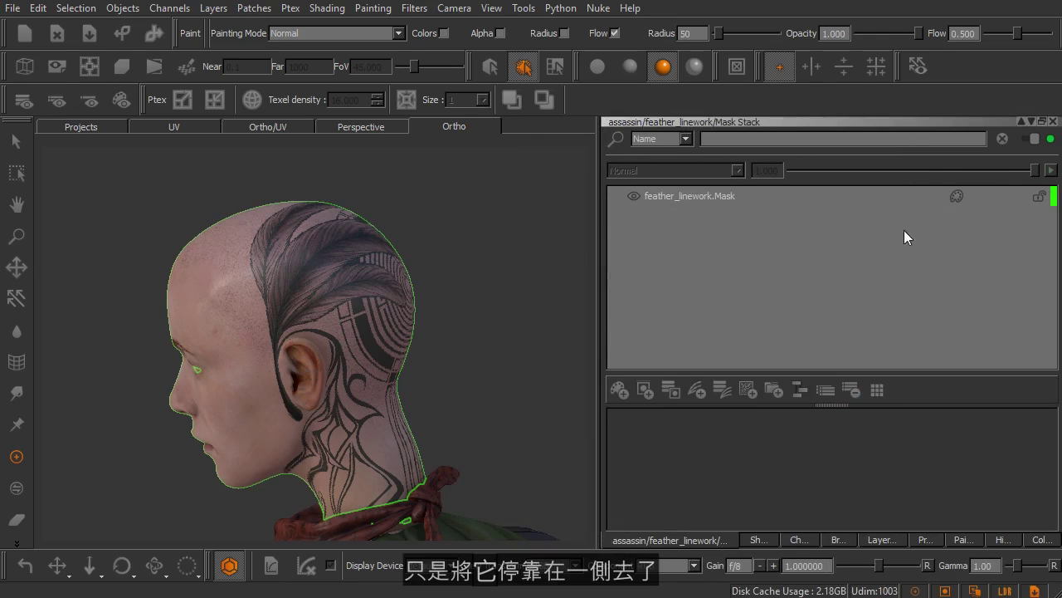
left_click(1041, 121)
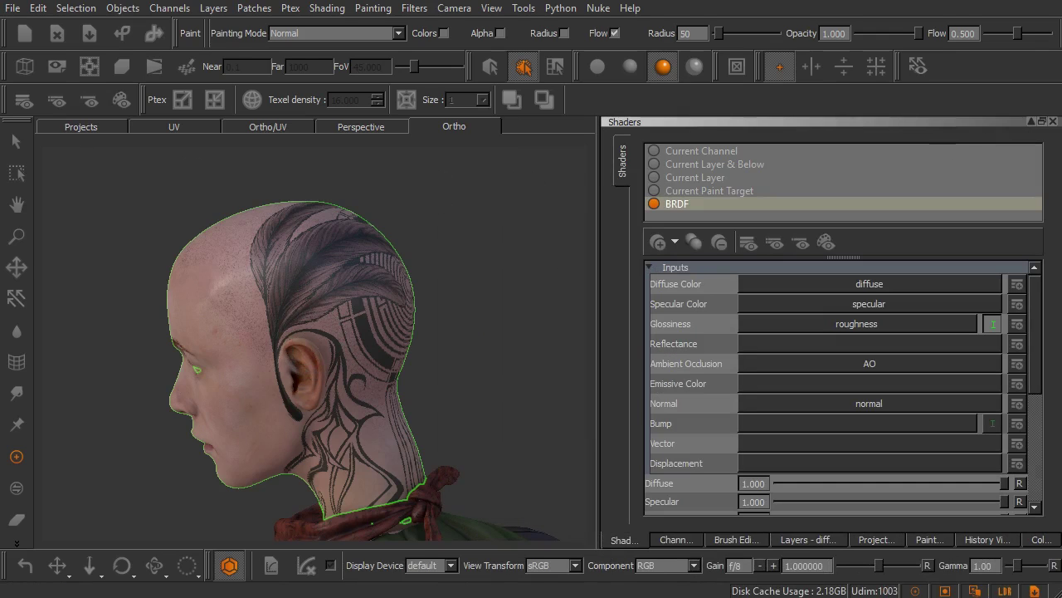
left_click_drag(191, 162, 398, 195)
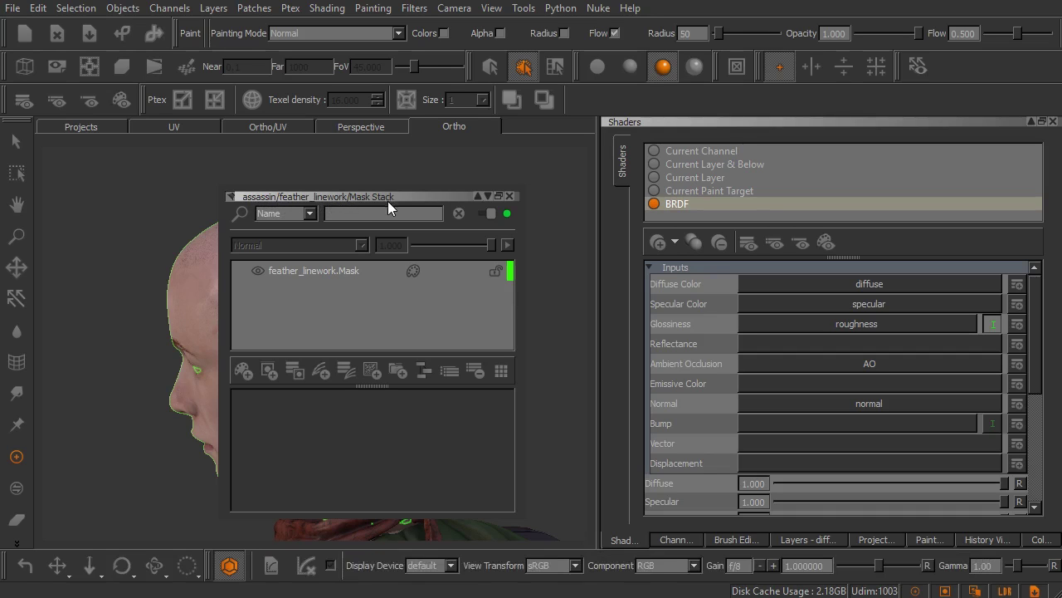
left_click_drag(383, 197, 510, 202)
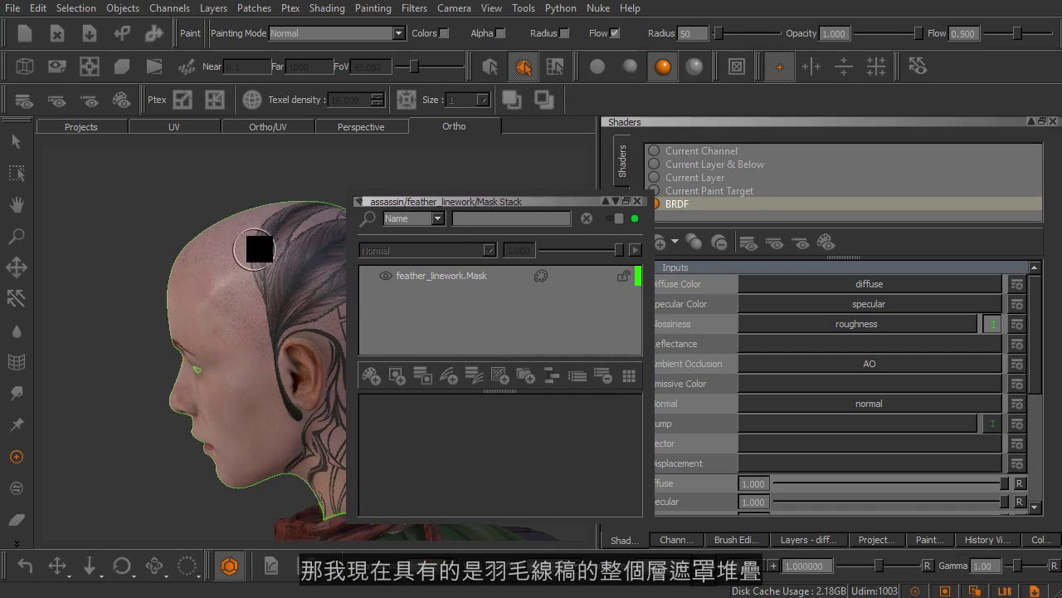
left_click(426, 275)
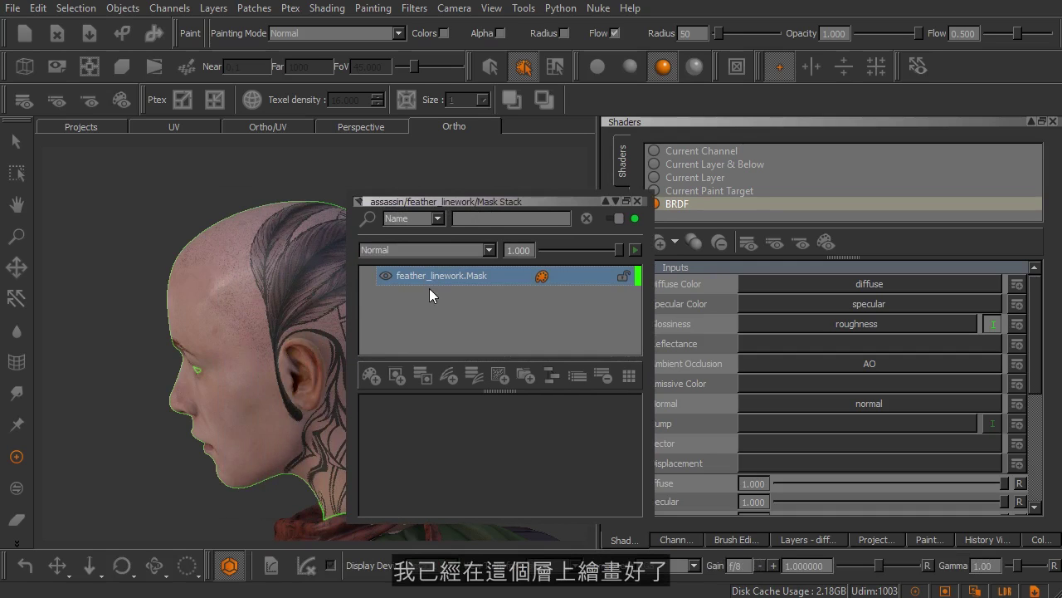